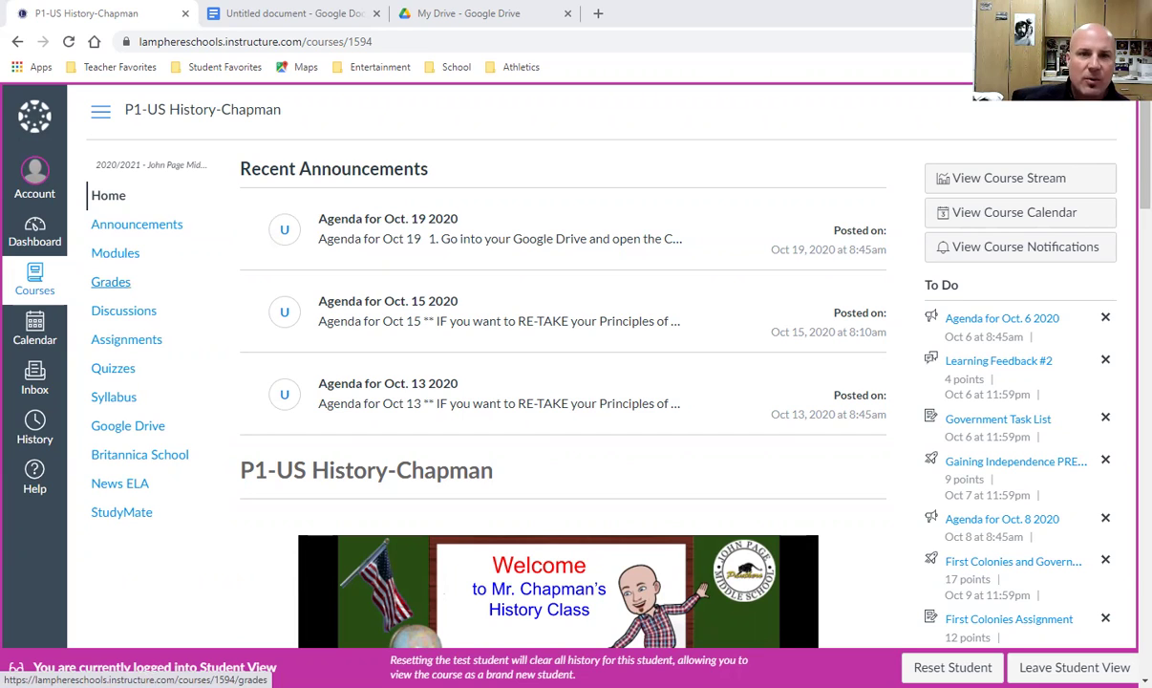
Open the course grades and view the teacher's comment on the Attitude assignment, closing the comment after reading it.
{"action": "left_click", "coordinate": [111, 282]}
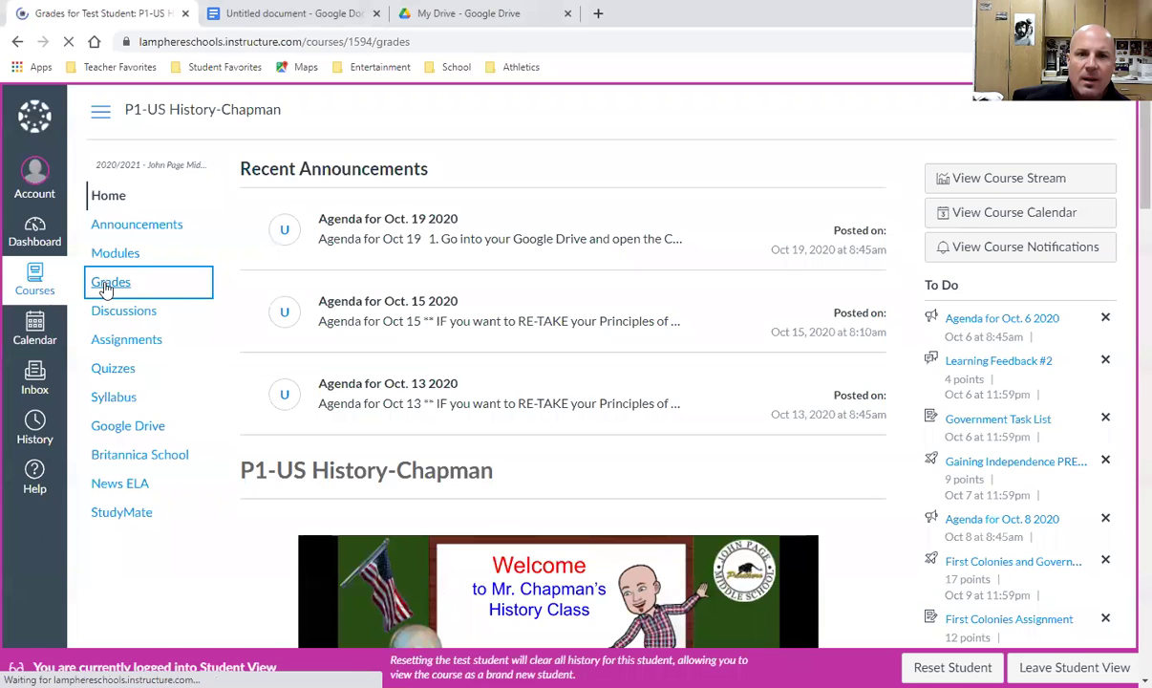
{"action": "scroll", "coordinate": [427, 315], "scroll_direction": "down", "scroll_amount": 2}
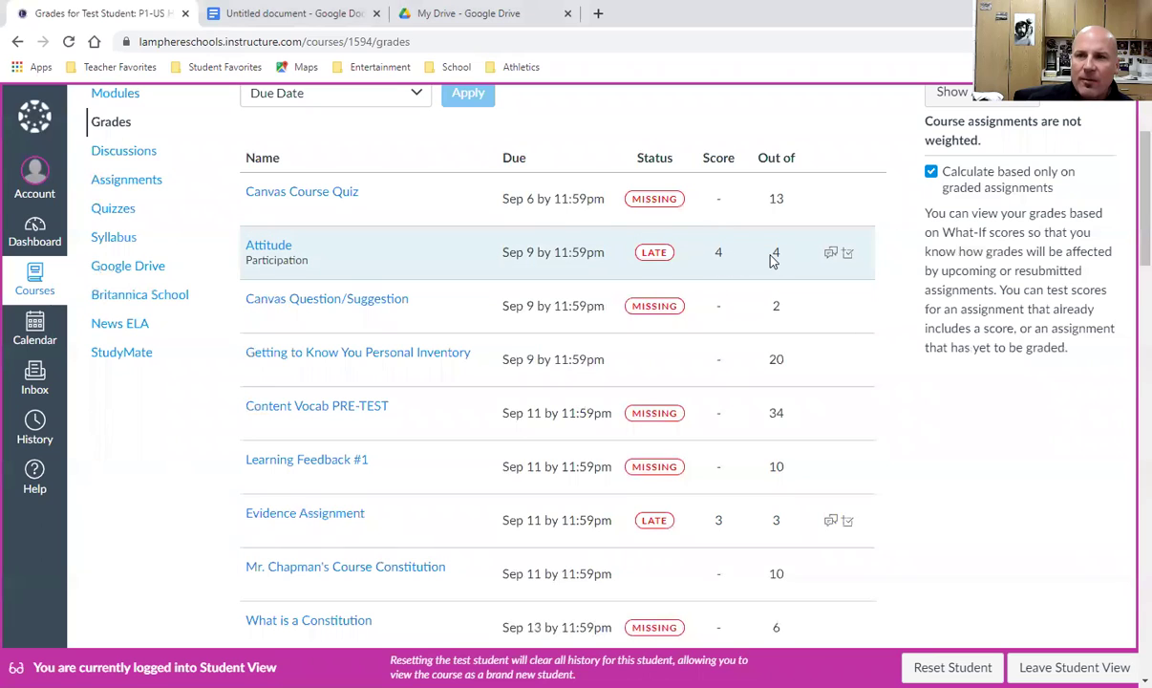
{"action": "left_click", "coordinate": [831, 255]}
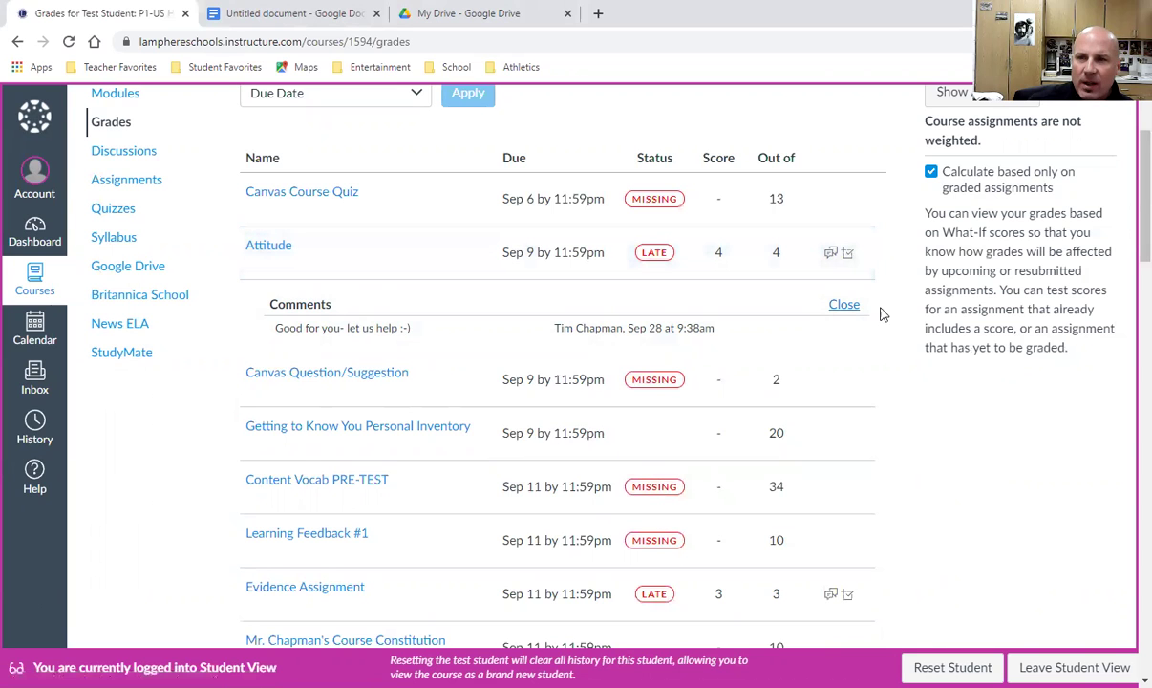
{"action": "left_click", "coordinate": [845, 304]}
Find the Principles of Democracy CSI assignment in the grades list and show its teacher comment.
{"action": "scroll", "coordinate": [877, 390], "scroll_direction": "down", "scroll_amount": 1}
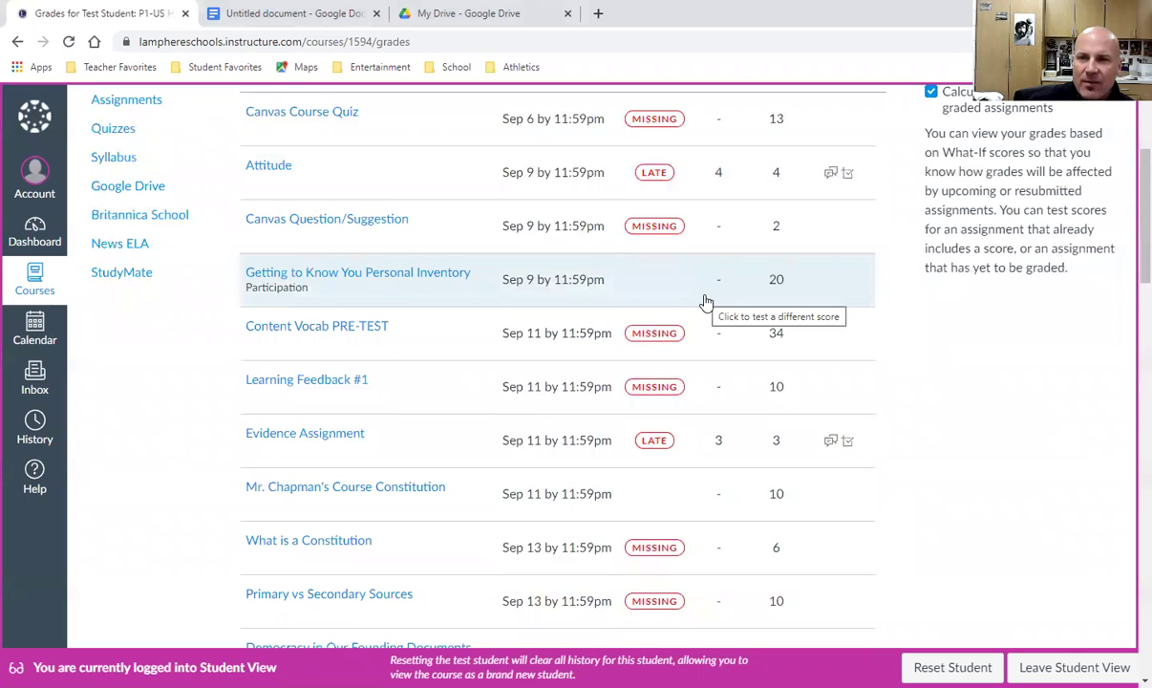
{"action": "scroll", "coordinate": [759, 310], "scroll_direction": "down", "scroll_amount": 1}
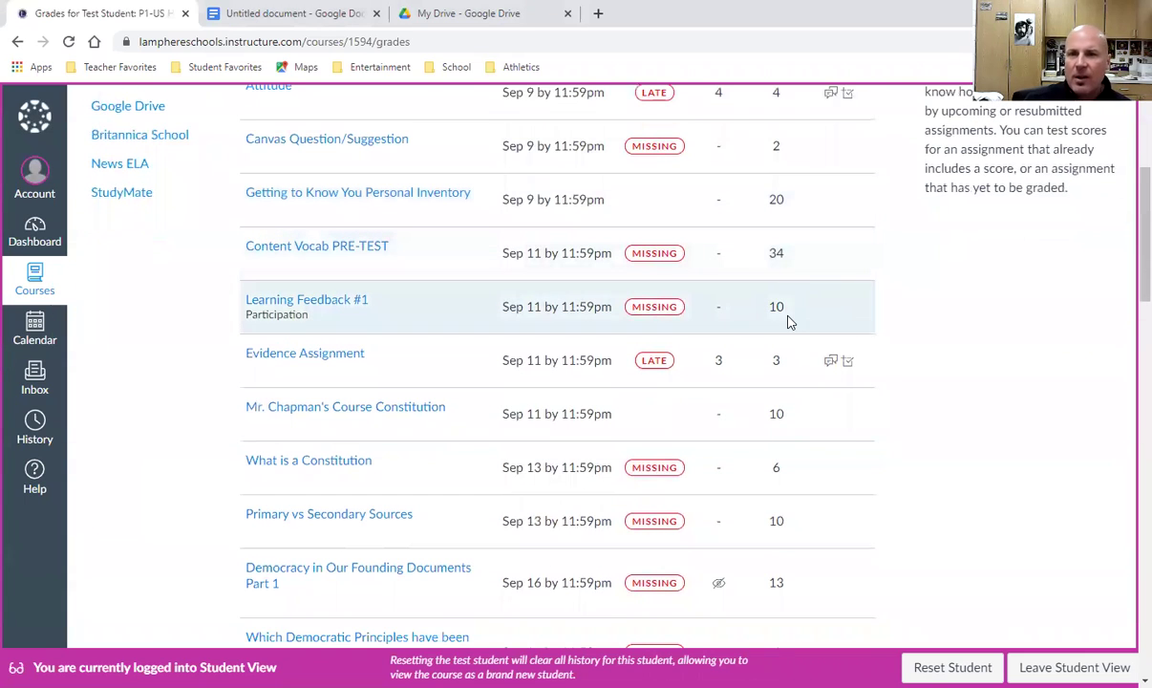
{"action": "scroll", "coordinate": [788, 321], "scroll_direction": "down", "scroll_amount": 1}
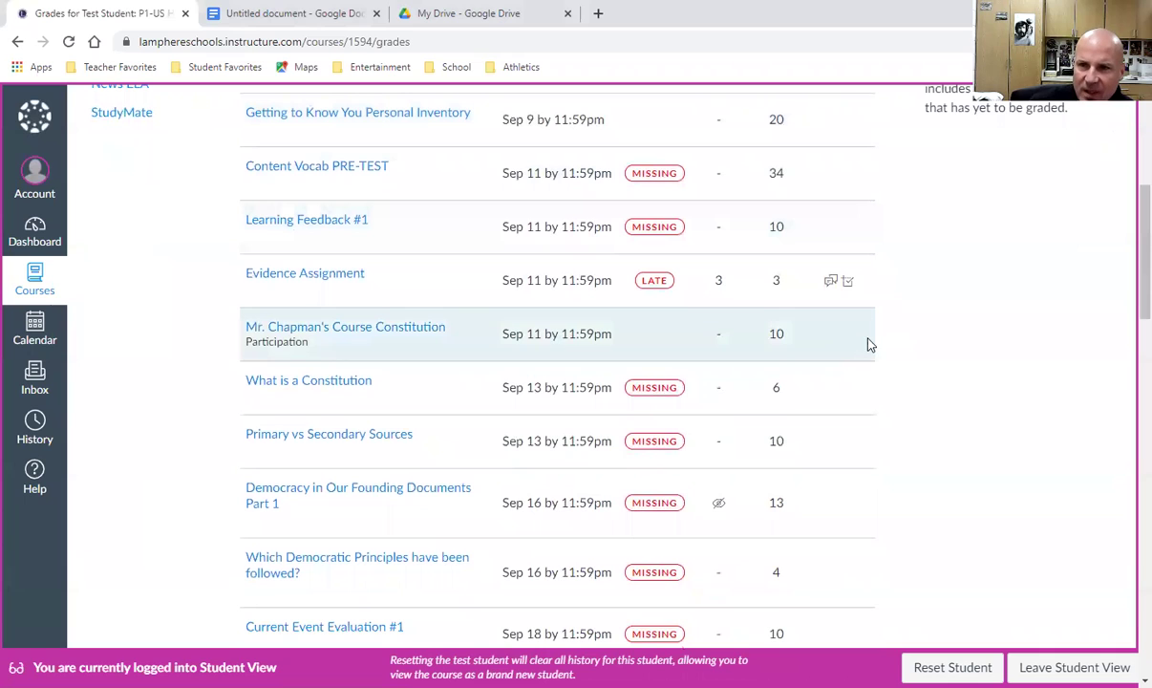
{"action": "scroll", "coordinate": [864, 345], "scroll_direction": "down", "scroll_amount": 2}
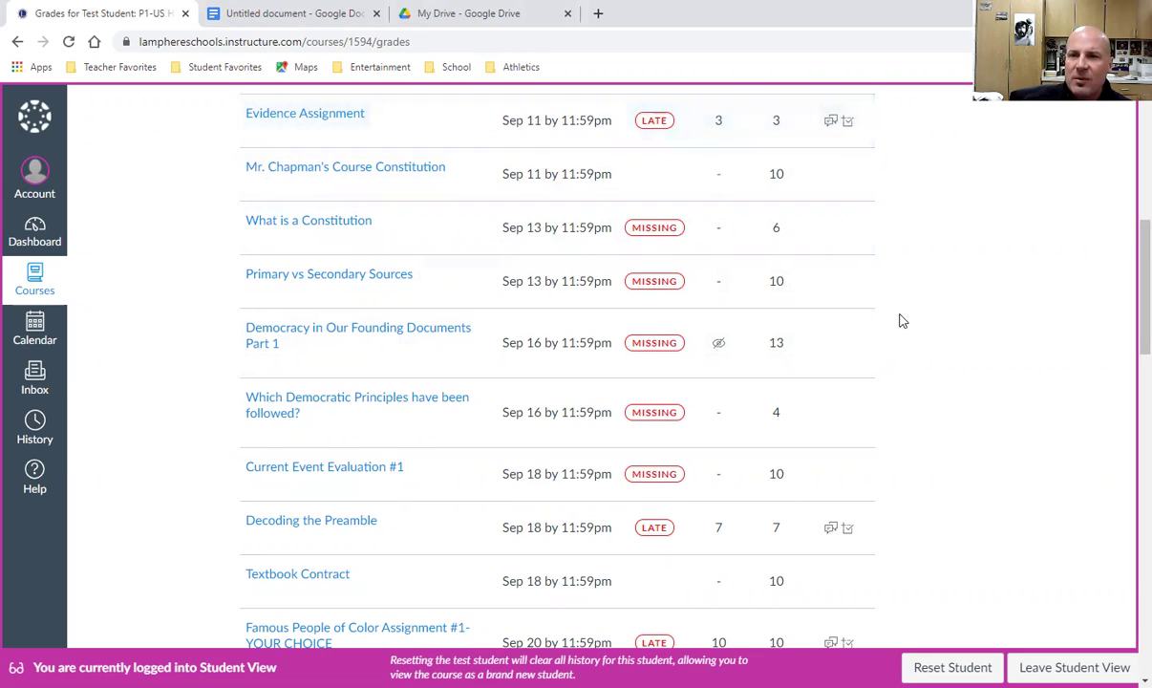
{"action": "scroll", "coordinate": [919, 326], "scroll_direction": "down", "scroll_amount": 1}
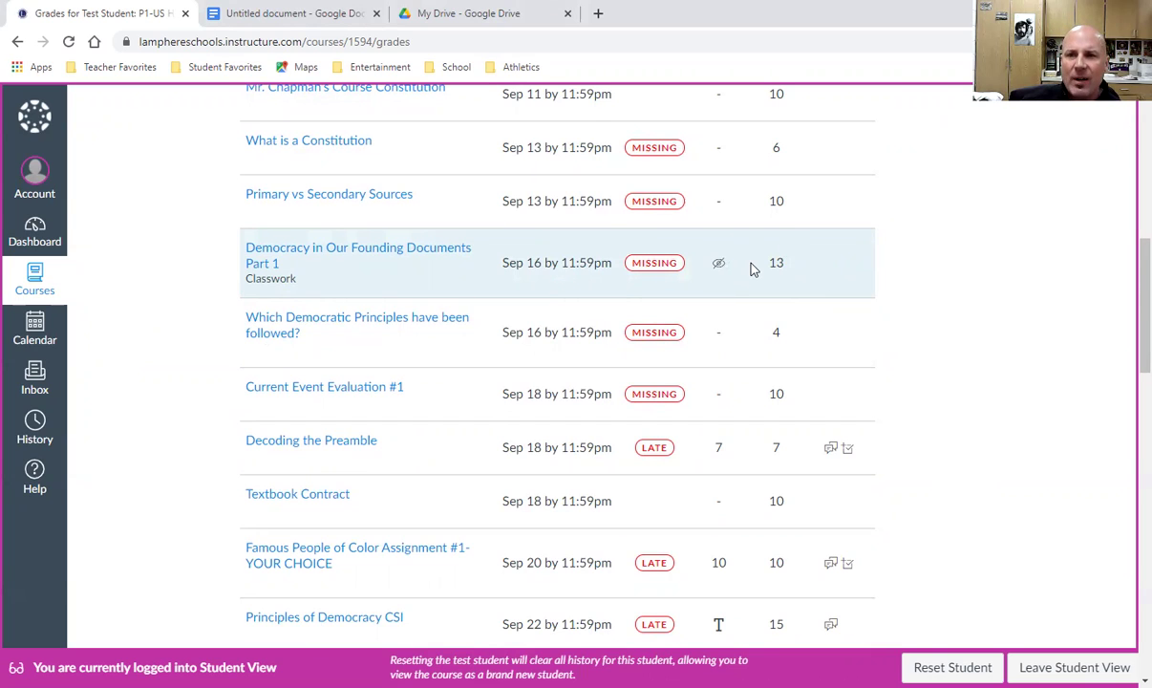
{"action": "scroll", "coordinate": [874, 339], "scroll_direction": "down", "scroll_amount": 3}
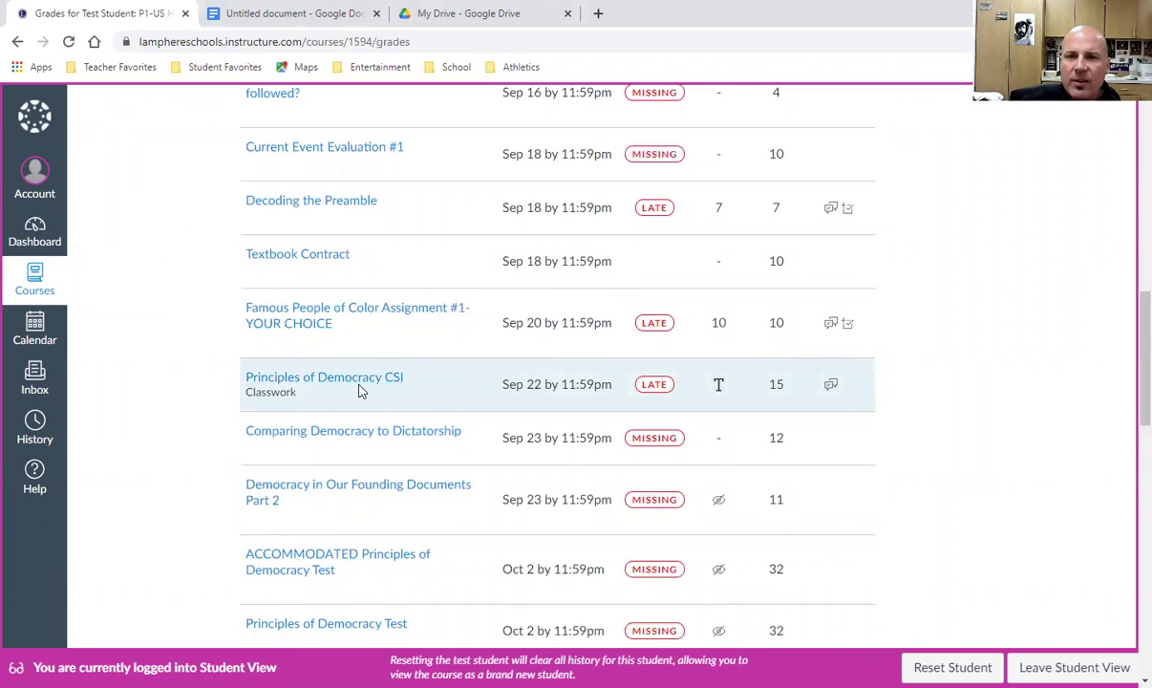
{"action": "left_click", "coordinate": [830, 387]}
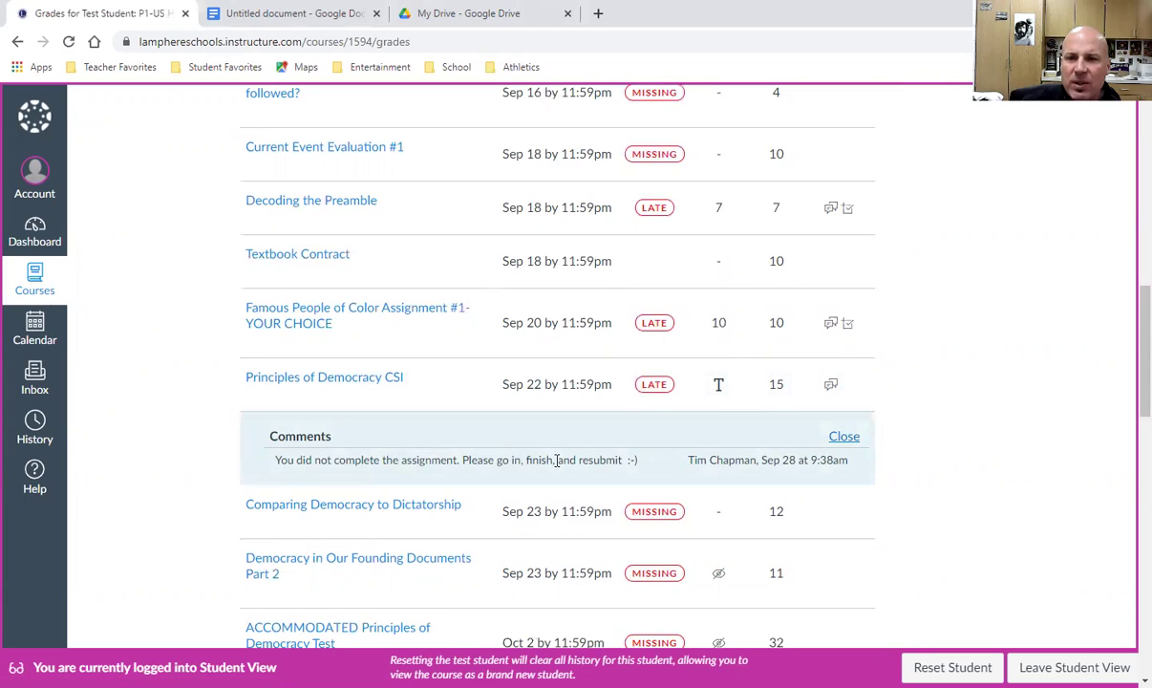
Open the Principles of Democracy CSI submission details and read through the submitted document.
{"action": "left_click", "coordinate": [330, 380]}
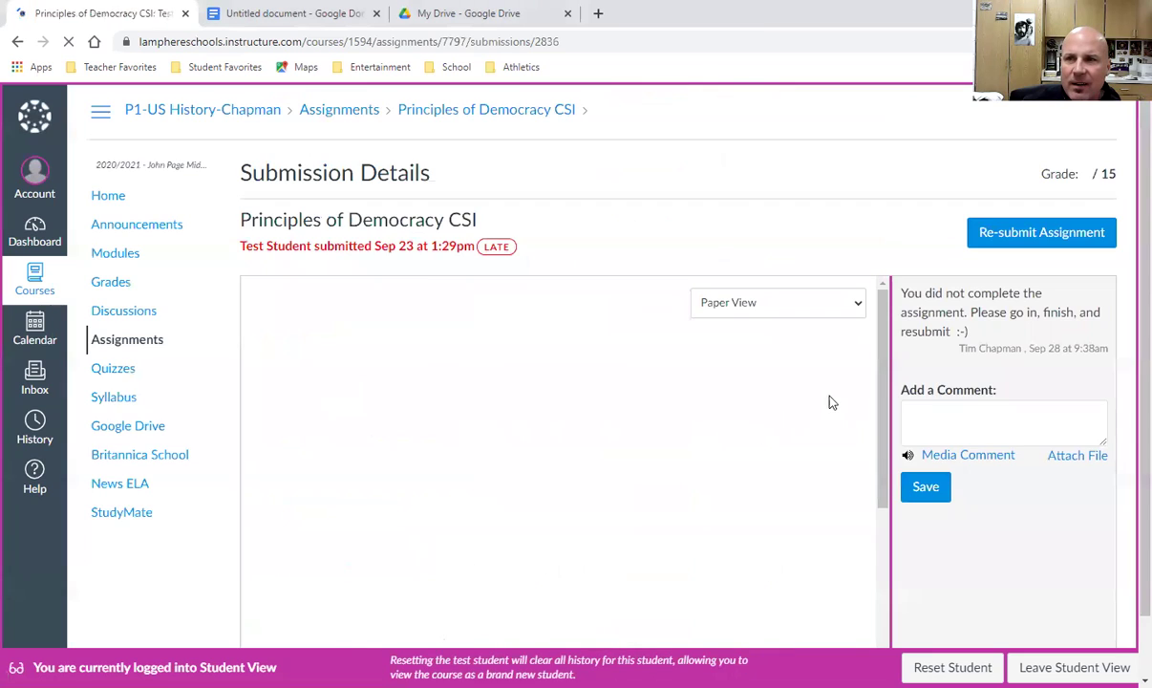
{"action": "scroll", "coordinate": [715, 411], "scroll_direction": "down", "scroll_amount": 3}
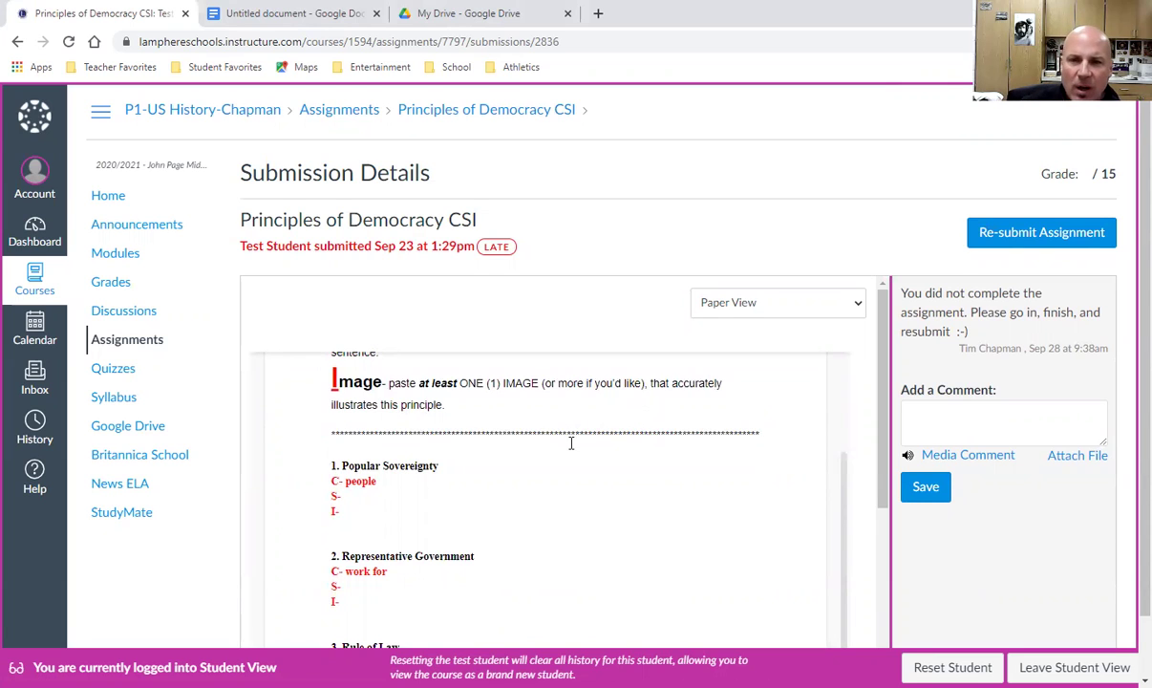
{"action": "scroll", "coordinate": [534, 441], "scroll_direction": "down", "scroll_amount": 2}
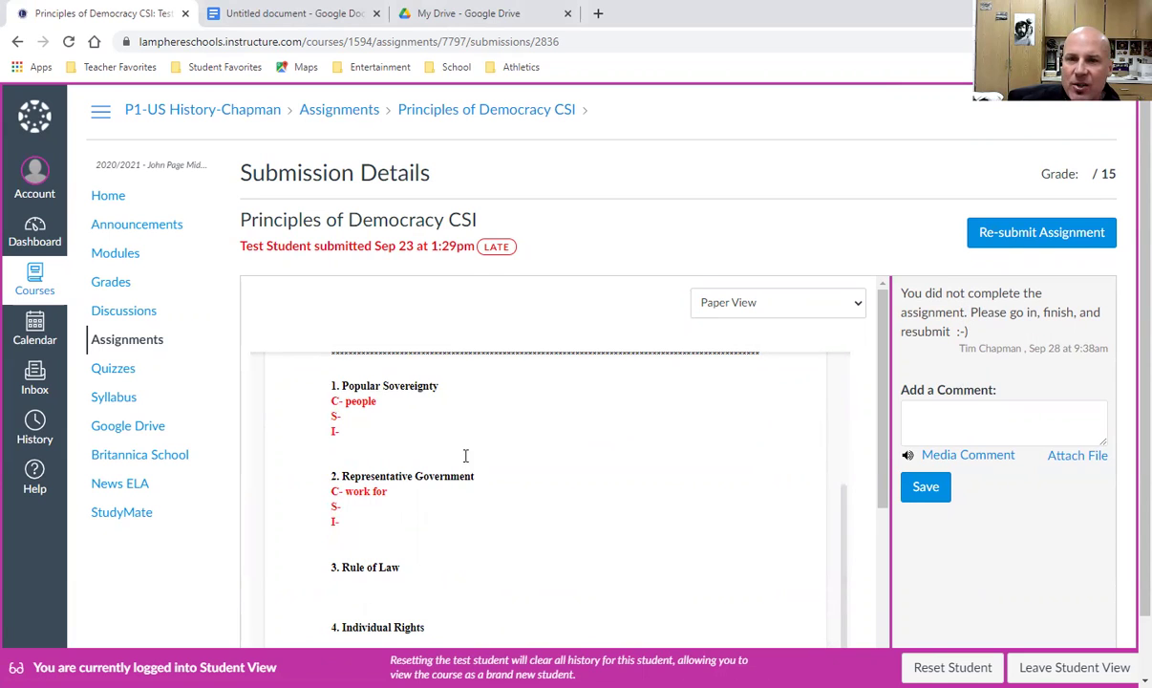
Start re-submitting the Principles of Democracy CSI assignment as a text entry.
{"action": "left_click", "coordinate": [1031, 235]}
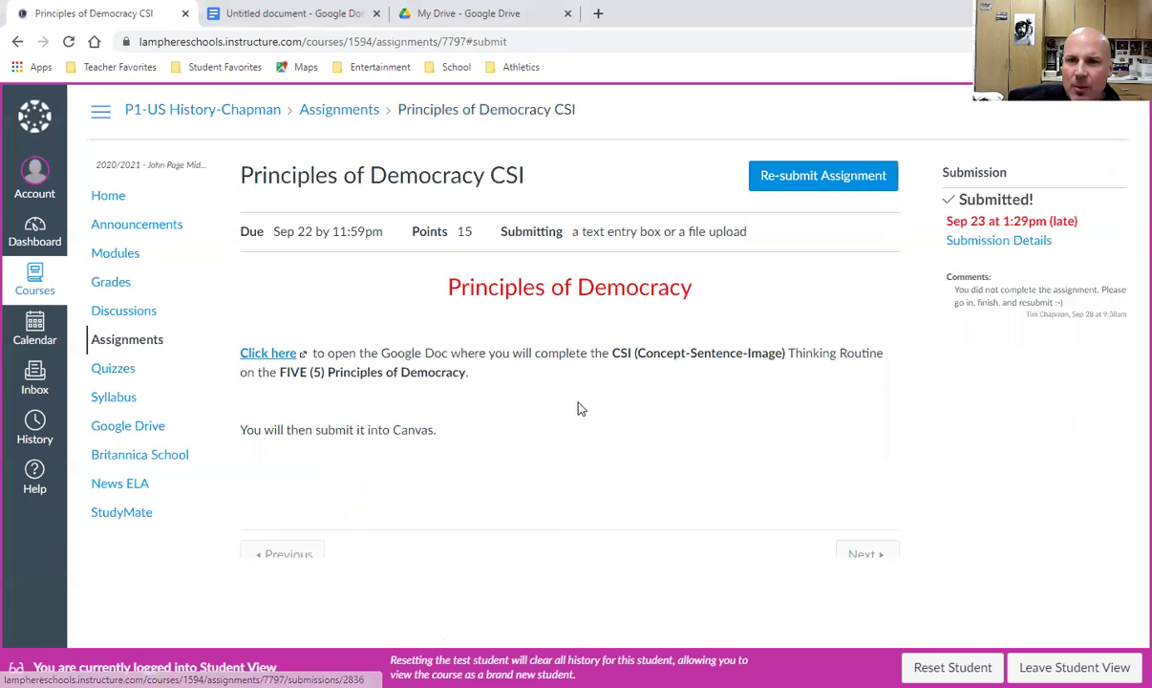
{"action": "scroll", "coordinate": [589, 415], "scroll_direction": "down", "scroll_amount": 2}
{"action": "left_click", "coordinate": [359, 298]}
{"action": "scroll", "coordinate": [454, 348], "scroll_direction": "down", "scroll_amount": 1}
{"action": "scroll", "coordinate": [564, 420], "scroll_direction": "down", "scroll_amount": 2}
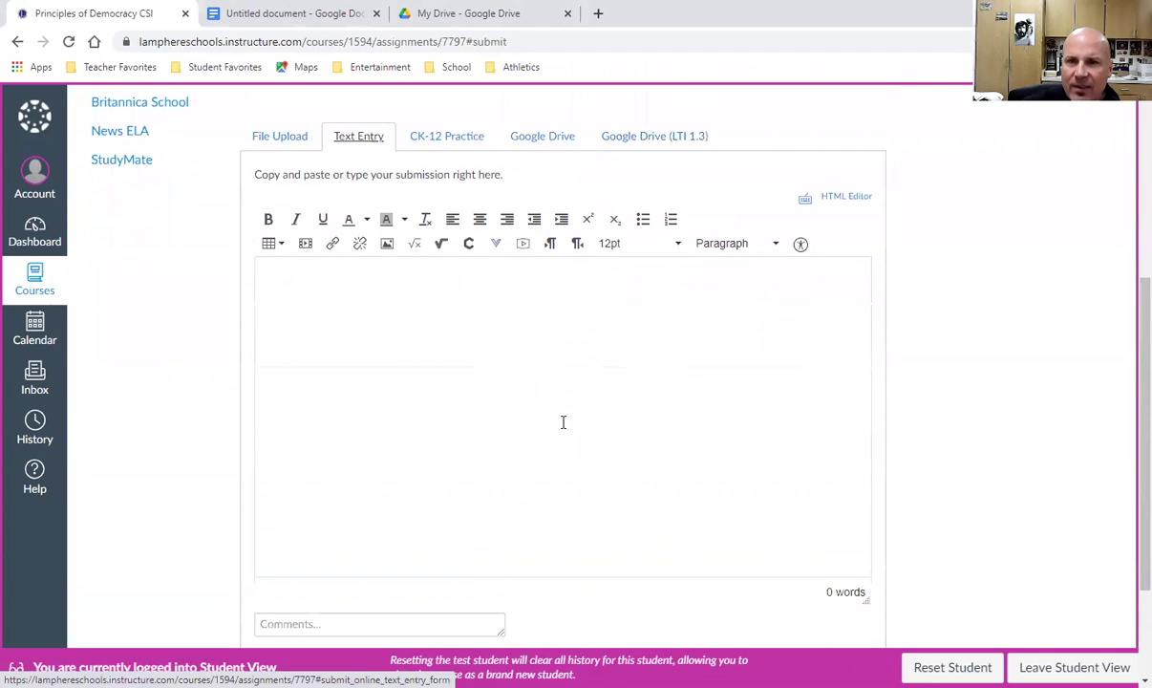
Bring up the Google Drive (LTI 1.3) external tool from the text entry editor.
{"action": "left_click", "coordinate": [496, 246]}
{"action": "scroll", "coordinate": [537, 344], "scroll_direction": "down", "scroll_amount": 1}
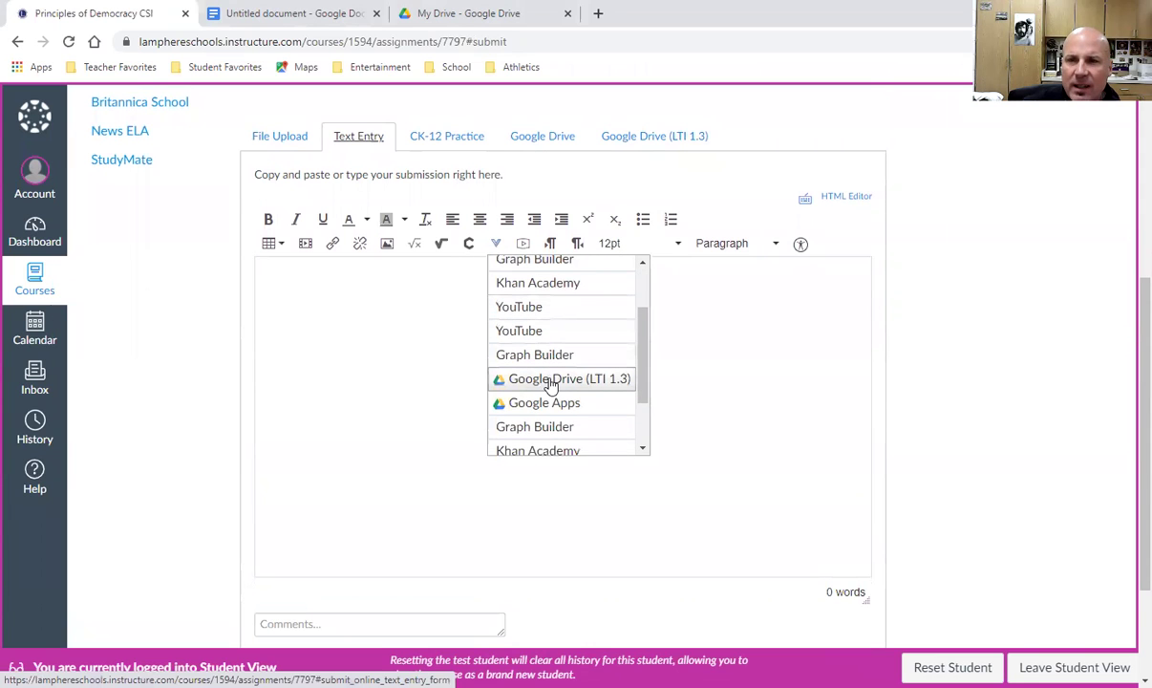
{"action": "left_click", "coordinate": [550, 380]}
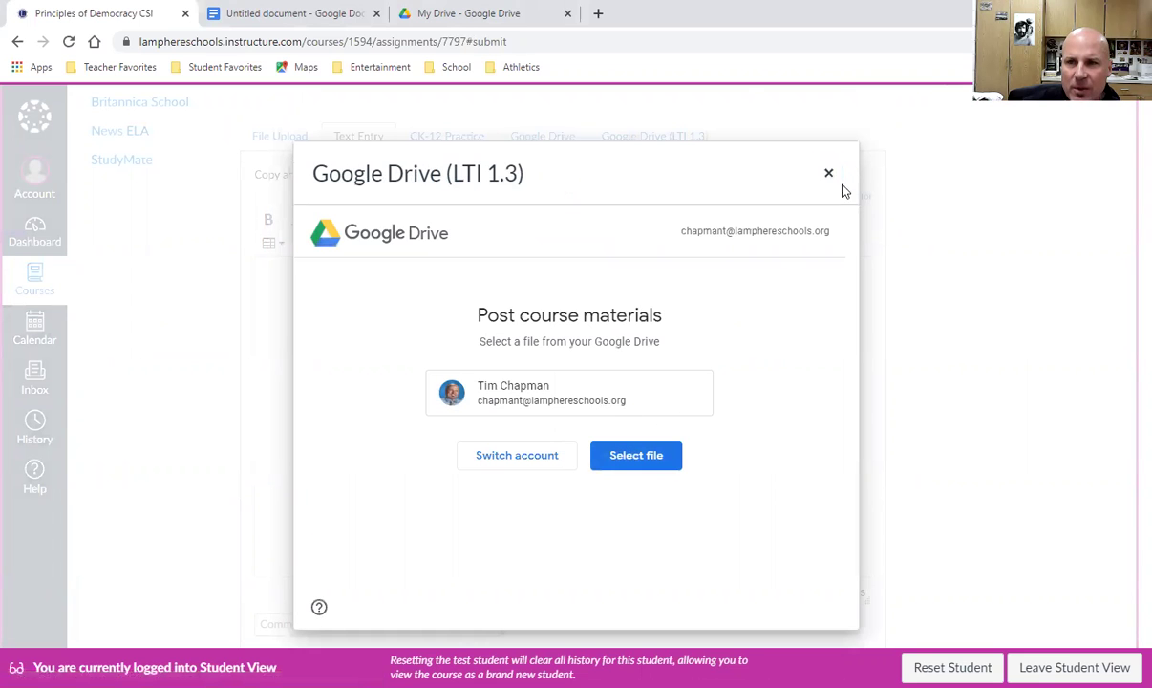
Dismiss the Google Drive file selection and return to the student's grades list.
{"action": "left_click", "coordinate": [828, 175]}
{"action": "left_click", "coordinate": [653, 147]}
{"action": "scroll", "coordinate": [933, 384], "scroll_direction": "up", "scroll_amount": 4}
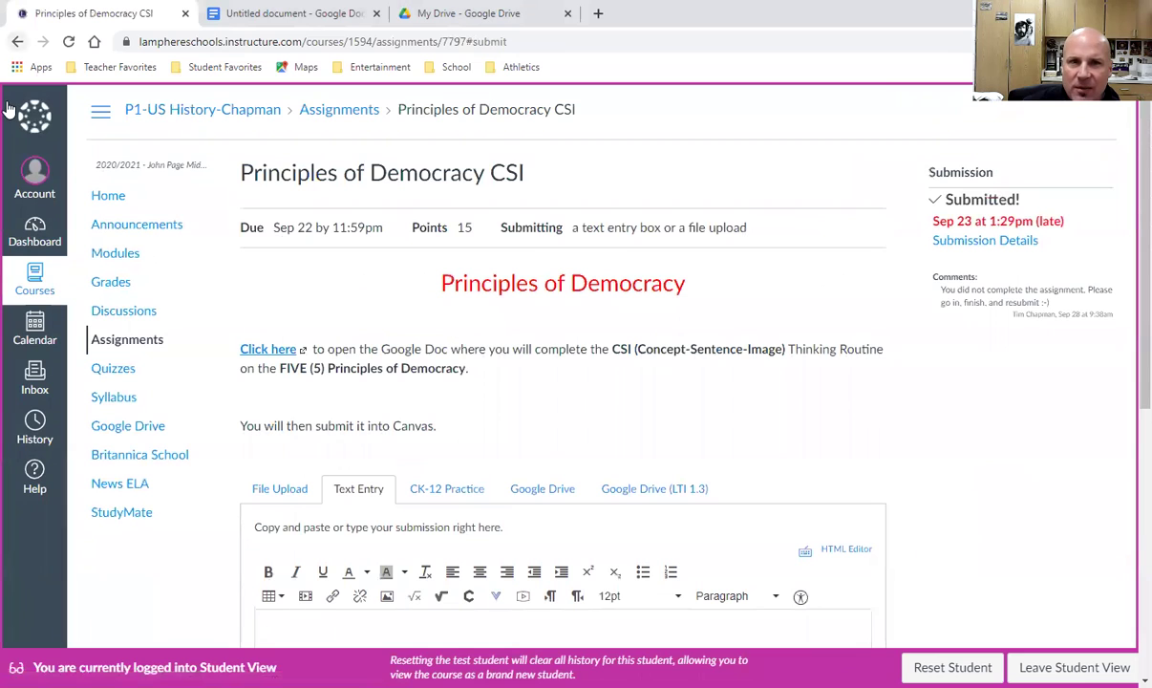
{"action": "left_click", "coordinate": [658, 129]}
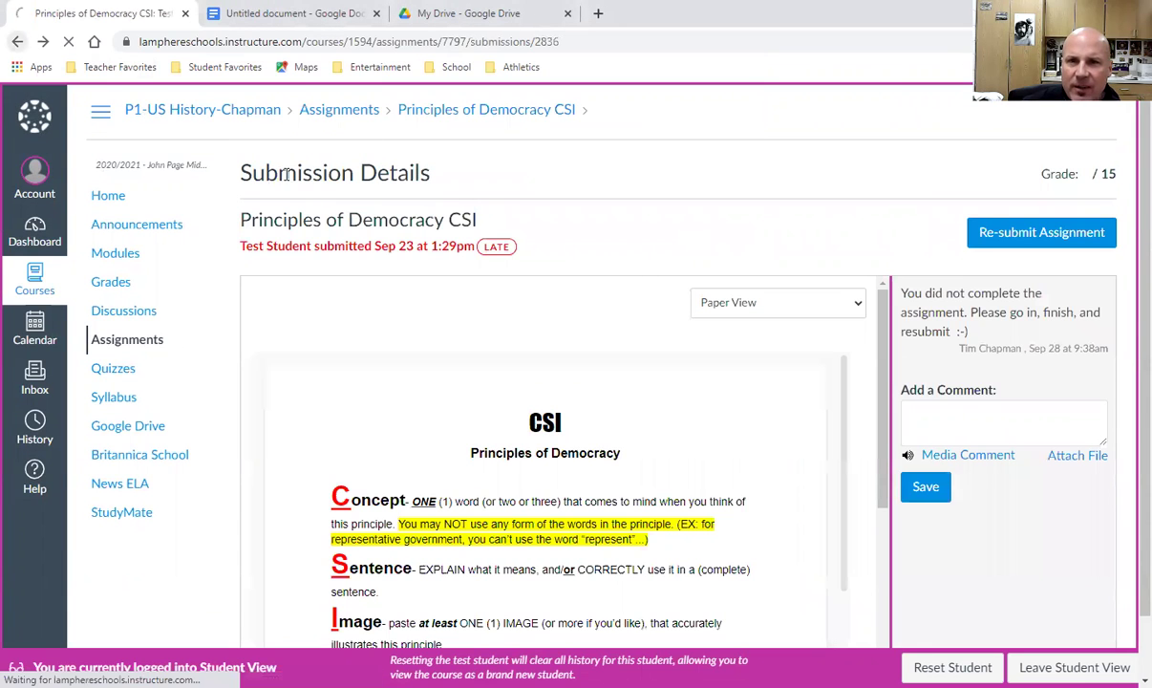
{"action": "key", "text": "alt+Left"}
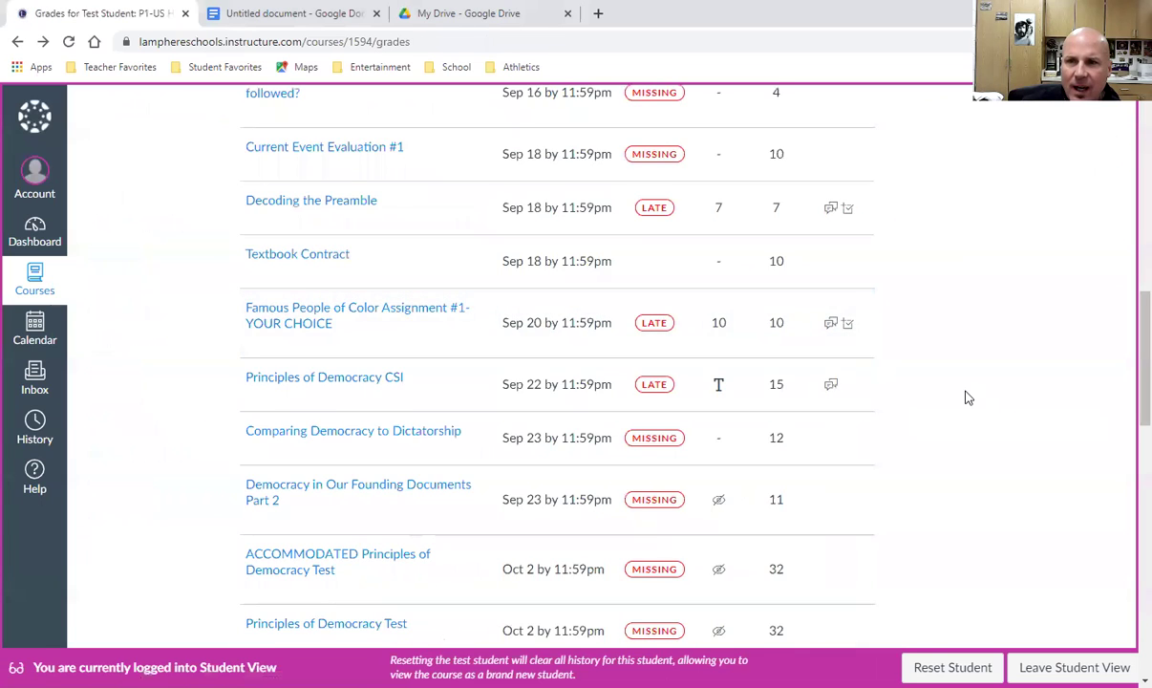
Look through the grades list and search the page for "slavery".
{"action": "scroll", "coordinate": [963, 397], "scroll_direction": "down", "scroll_amount": 3}
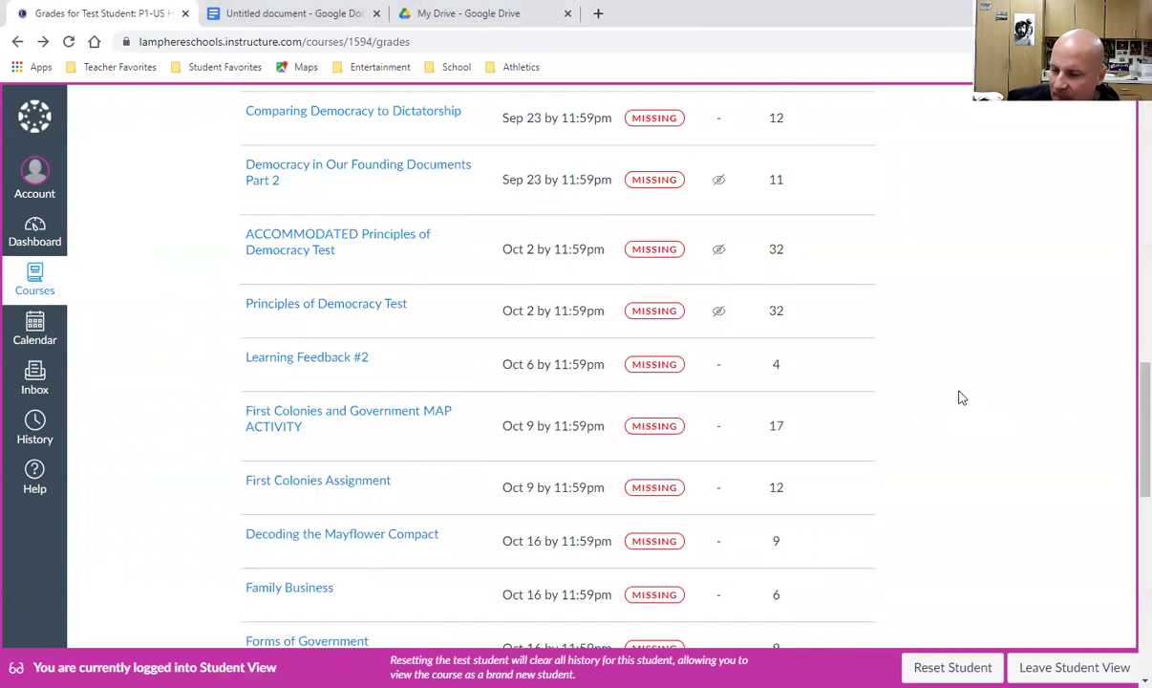
{"action": "scroll", "coordinate": [960, 398], "scroll_direction": "up", "scroll_amount": 2}
{"action": "scroll", "coordinate": [943, 397], "scroll_direction": "up", "scroll_amount": 3}
{"action": "scroll", "coordinate": [943, 397], "scroll_direction": "up", "scroll_amount": 12}
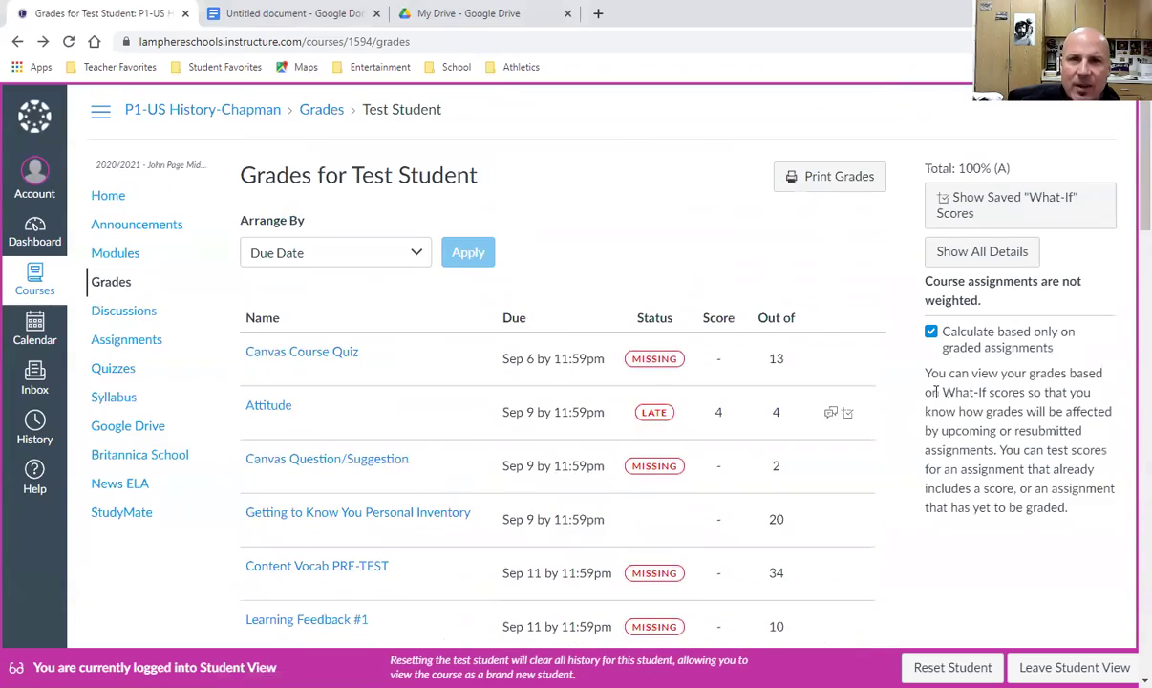
{"action": "scroll", "coordinate": [919, 520], "scroll_direction": "down", "scroll_amount": 3}
{"action": "scroll", "coordinate": [916, 478], "scroll_direction": "down", "scroll_amount": 1}
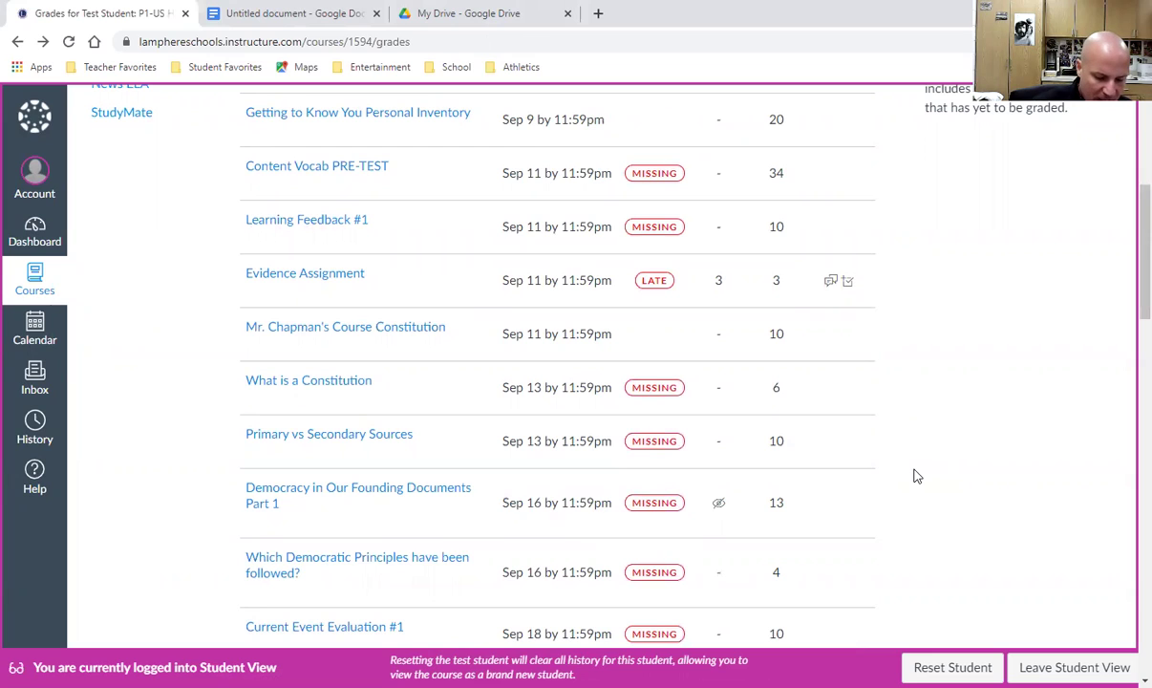
{"action": "key", "text": "ctrl+f"}
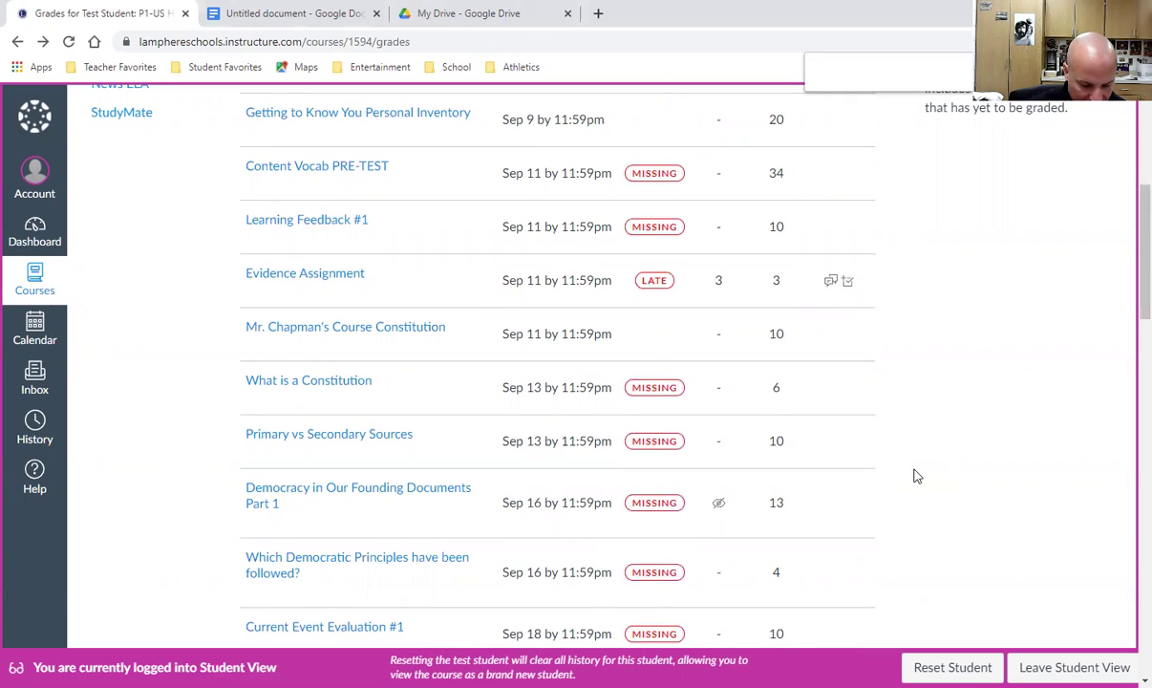
{"action": "type", "text": "slavery"}
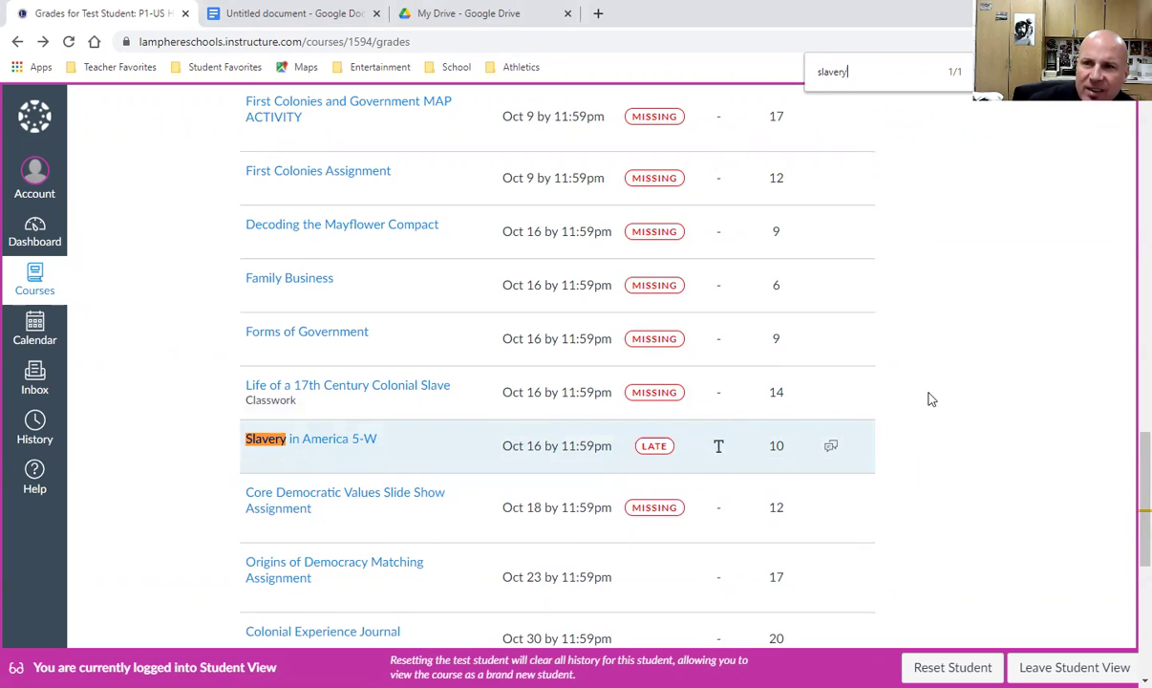
Enter a What-If score of 15 for the Principles of Democracy CSI assignment.
{"action": "scroll", "coordinate": [931, 397], "scroll_direction": "up", "scroll_amount": 15}
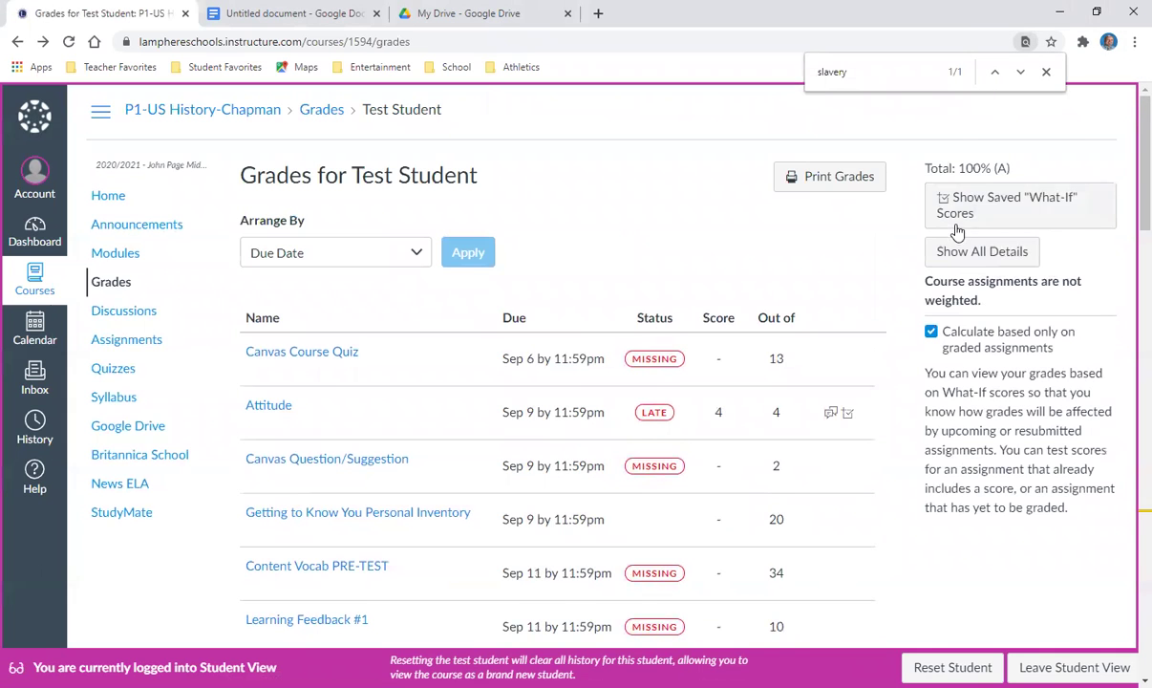
{"action": "scroll", "coordinate": [931, 477], "scroll_direction": "down", "scroll_amount": 10}
{"action": "scroll", "coordinate": [931, 484], "scroll_direction": "up", "scroll_amount": 2}
{"action": "left_click", "coordinate": [719, 387]}
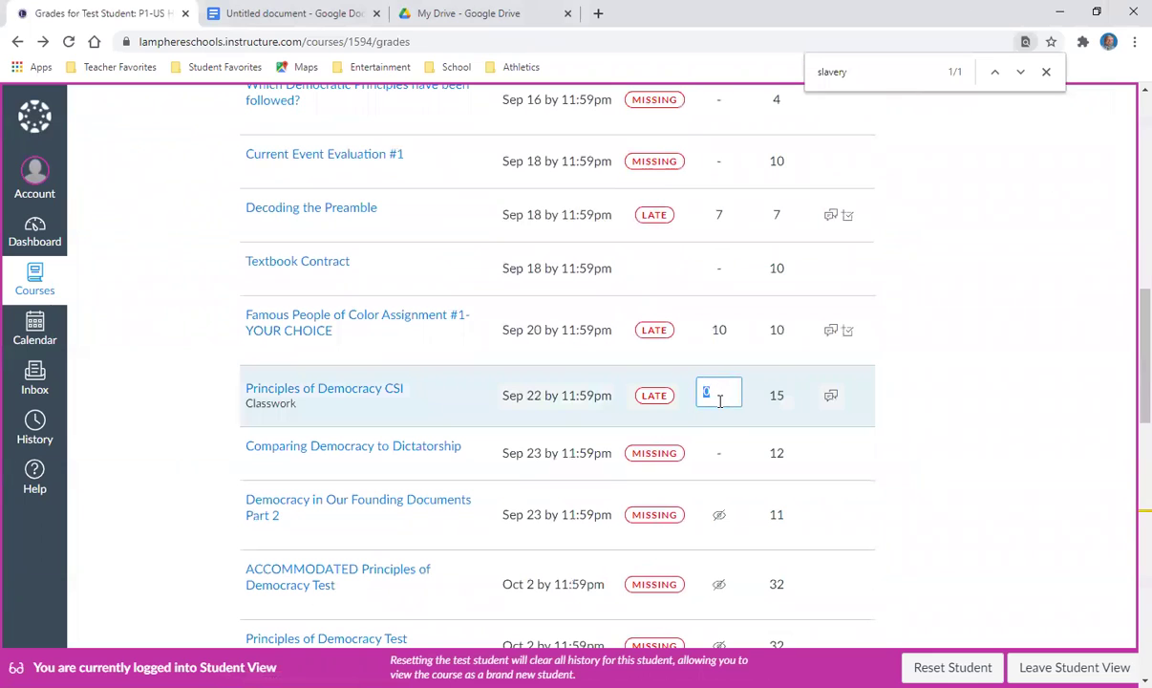
{"action": "type", "text": "15"}
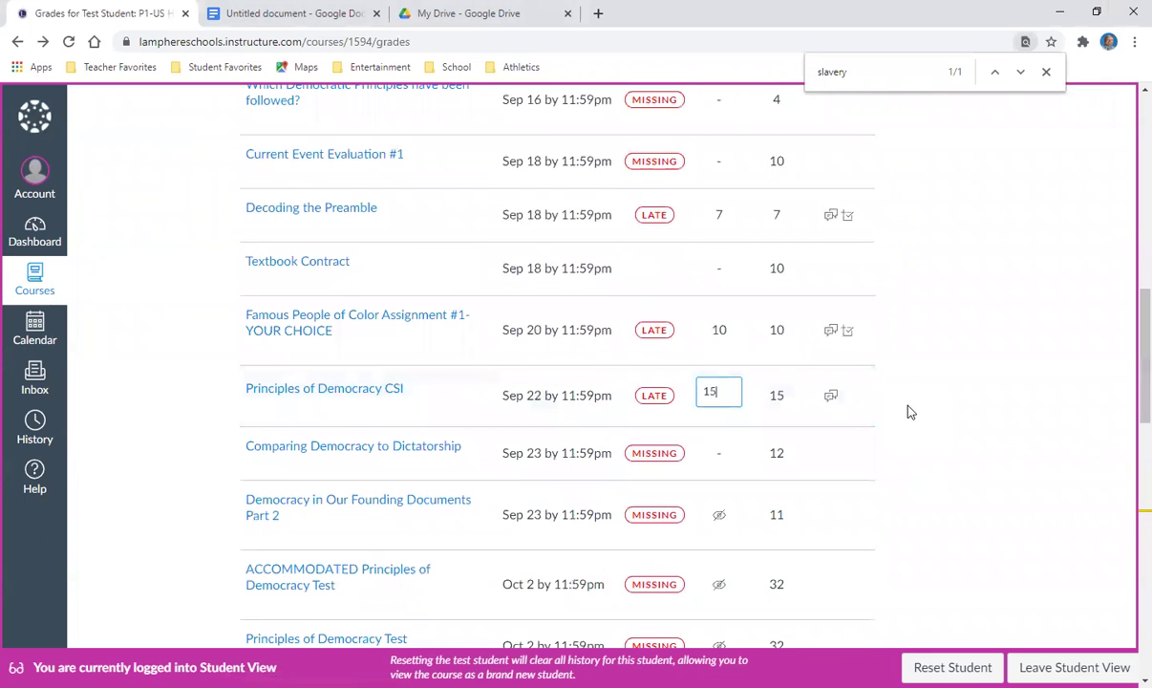
Set the What-If score for Principles of Democracy CSI to 5 and check the course total.
{"action": "scroll", "coordinate": [909, 412], "scroll_direction": "up", "scroll_amount": 10}
{"action": "scroll", "coordinate": [906, 416], "scroll_direction": "down", "scroll_amount": 3}
{"action": "scroll", "coordinate": [905, 416], "scroll_direction": "down", "scroll_amount": 5}
{"action": "key", "text": "BackSpace"}
{"action": "key", "text": "BackSpace"}
{"action": "type", "text": "5"}
{"action": "key", "text": "Return"}
{"action": "scroll", "coordinate": [915, 478], "scroll_direction": "up", "scroll_amount": 10}
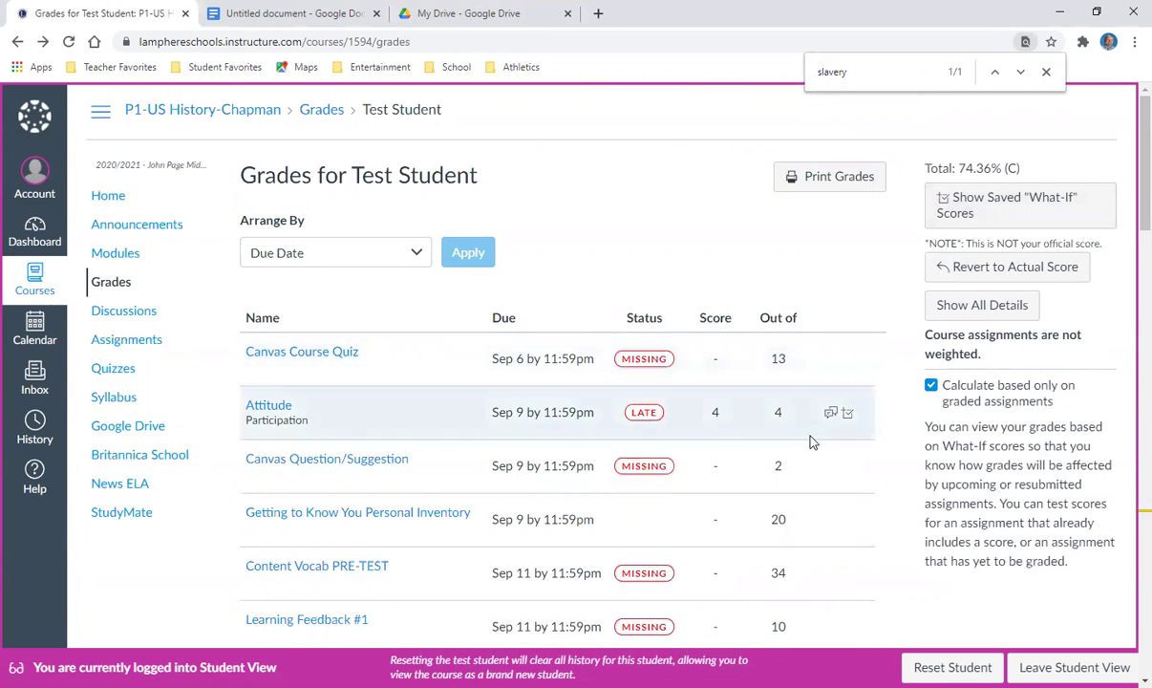
Revert the Principles of Democracy CSI What-If score to the actual score.
{"action": "scroll", "coordinate": [813, 442], "scroll_direction": "down", "scroll_amount": 9}
{"action": "scroll", "coordinate": [908, 442], "scroll_direction": "up", "scroll_amount": 1}
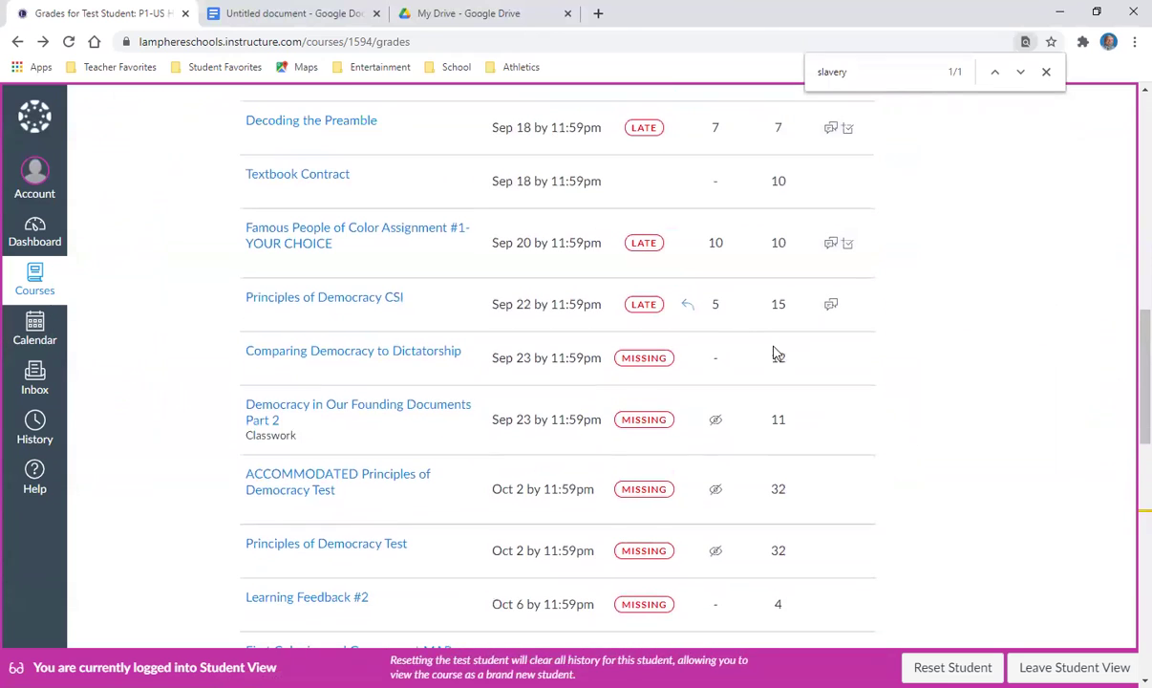
{"action": "left_click", "coordinate": [687, 306]}
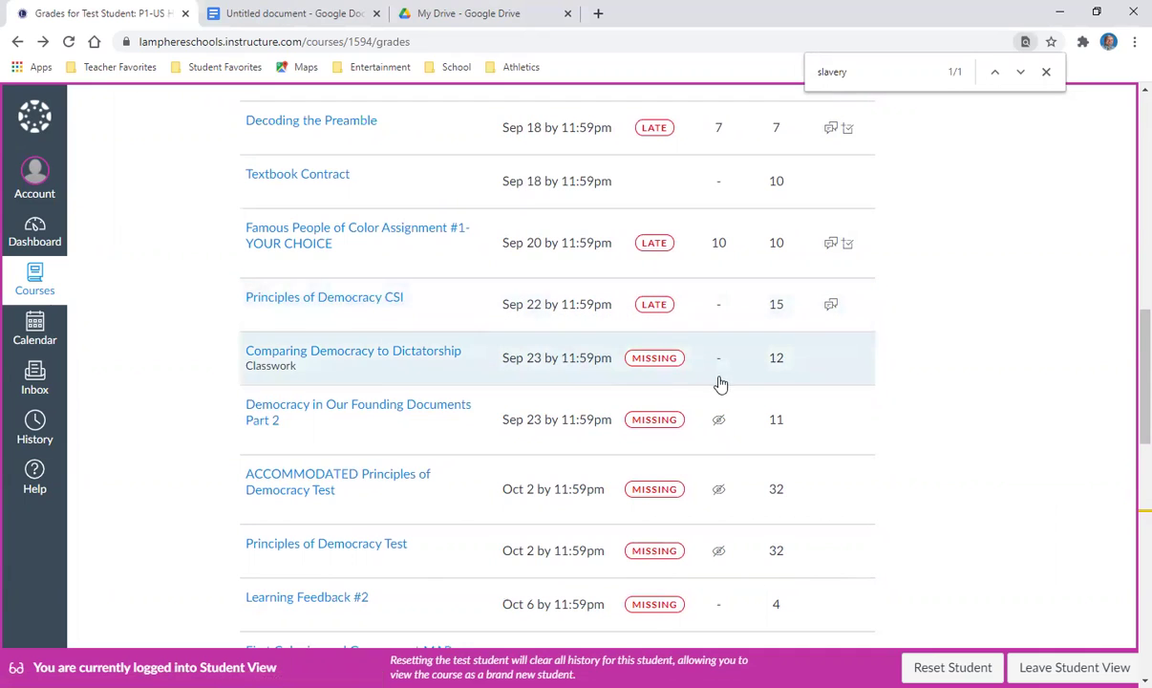
Show the teacher's comment on the Slavery in America 5-W assignment in the grades list.
{"action": "scroll", "coordinate": [706, 415], "scroll_direction": "down", "scroll_amount": 5}
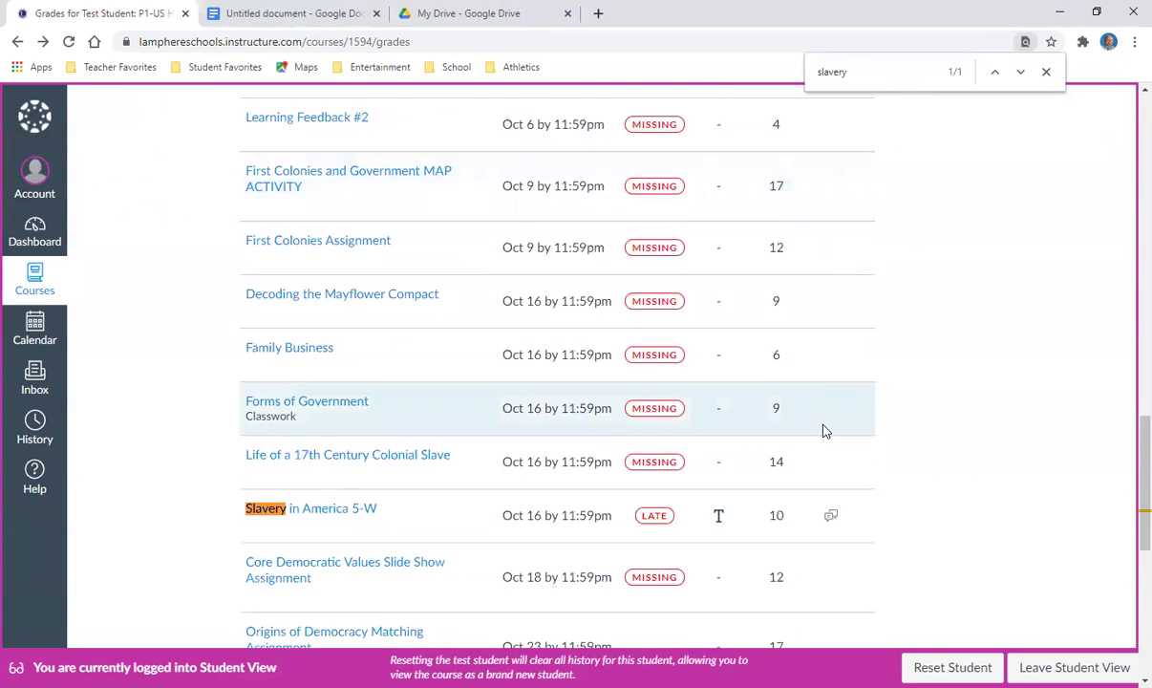
{"action": "scroll", "coordinate": [845, 464], "scroll_direction": "down", "scroll_amount": 2}
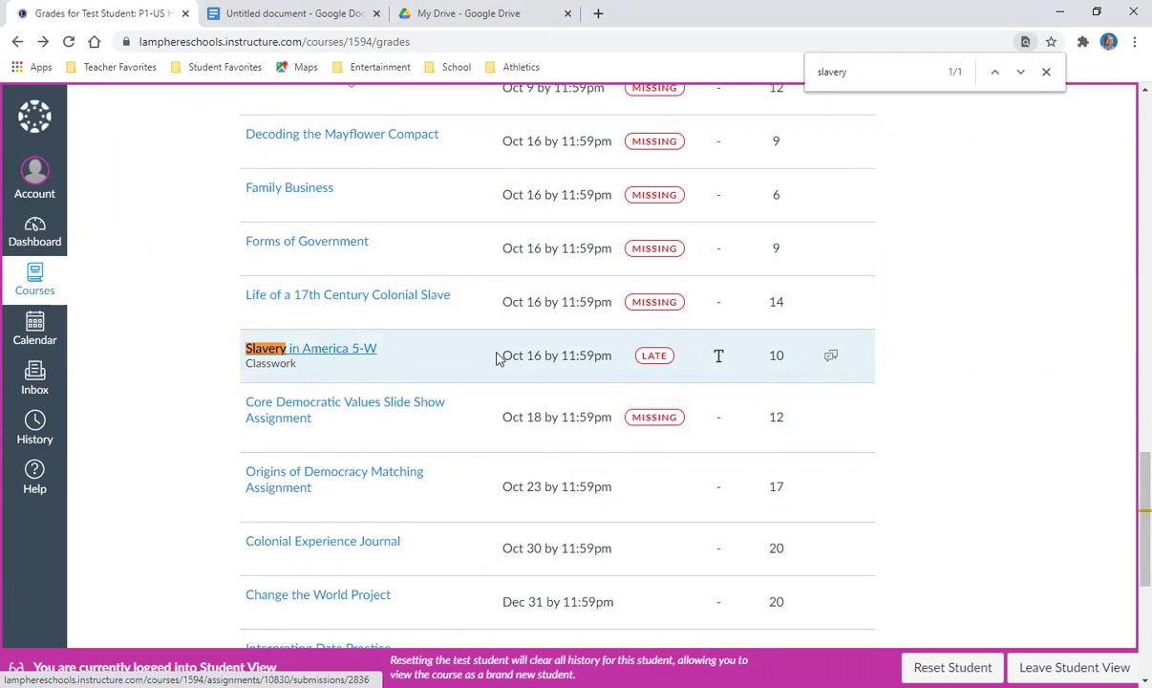
{"action": "left_click", "coordinate": [830, 359]}
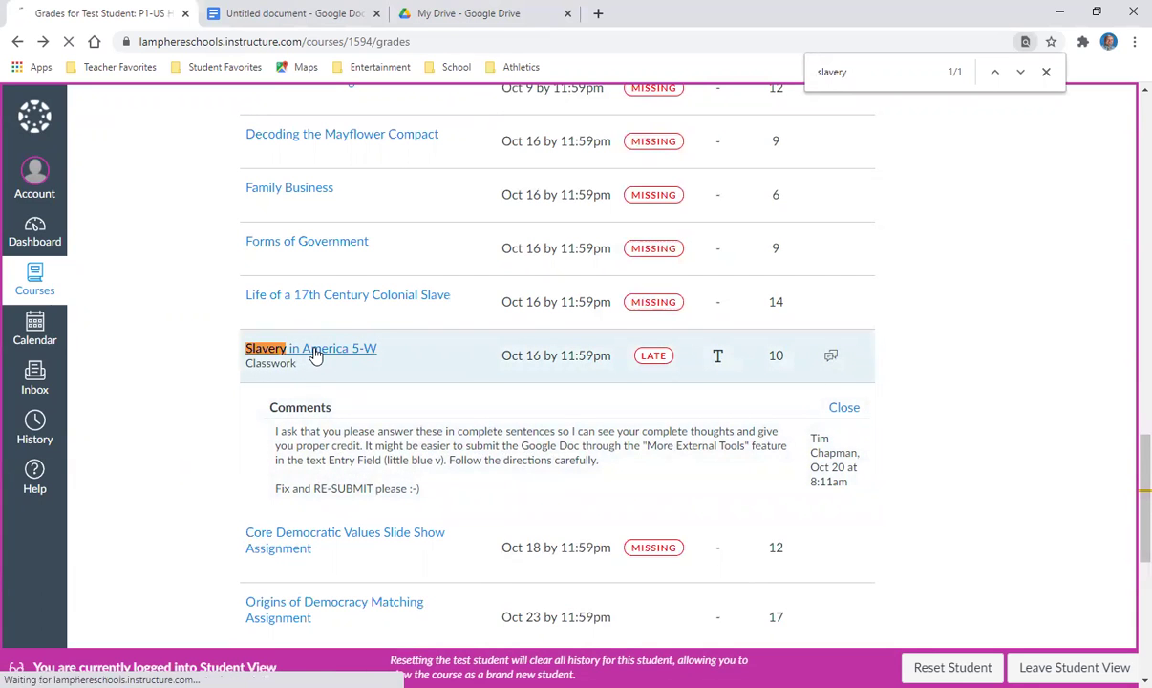
Open the Slavery in America 5-W submission details and review the submitted answers and teacher feedback.
{"action": "left_click", "coordinate": [316, 351]}
{"action": "scroll", "coordinate": [509, 427], "scroll_direction": "down", "scroll_amount": 2}
{"action": "scroll", "coordinate": [509, 427], "scroll_direction": "up", "scroll_amount": 2}
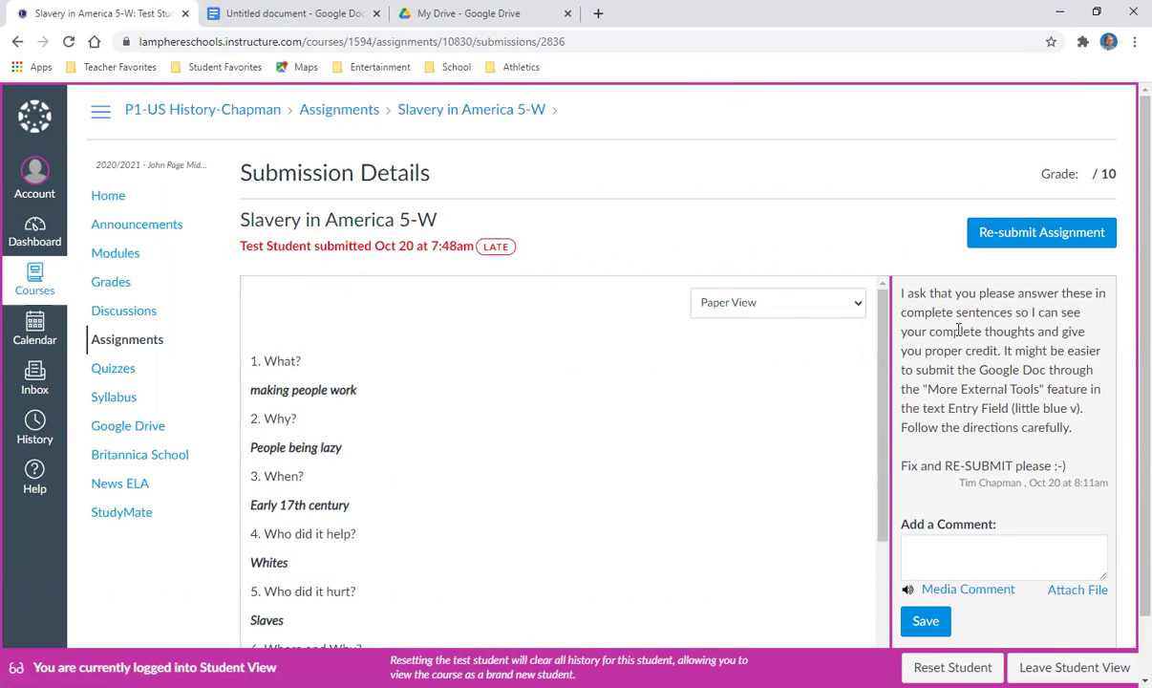
Read through the Slavery in America 5-W responses from the first question to the Sources section.
{"action": "scroll", "coordinate": [945, 355], "scroll_direction": "down", "scroll_amount": 1}
{"action": "scroll", "coordinate": [588, 386], "scroll_direction": "down", "scroll_amount": 2}
{"action": "scroll", "coordinate": [426, 328], "scroll_direction": "up", "scroll_amount": 3}
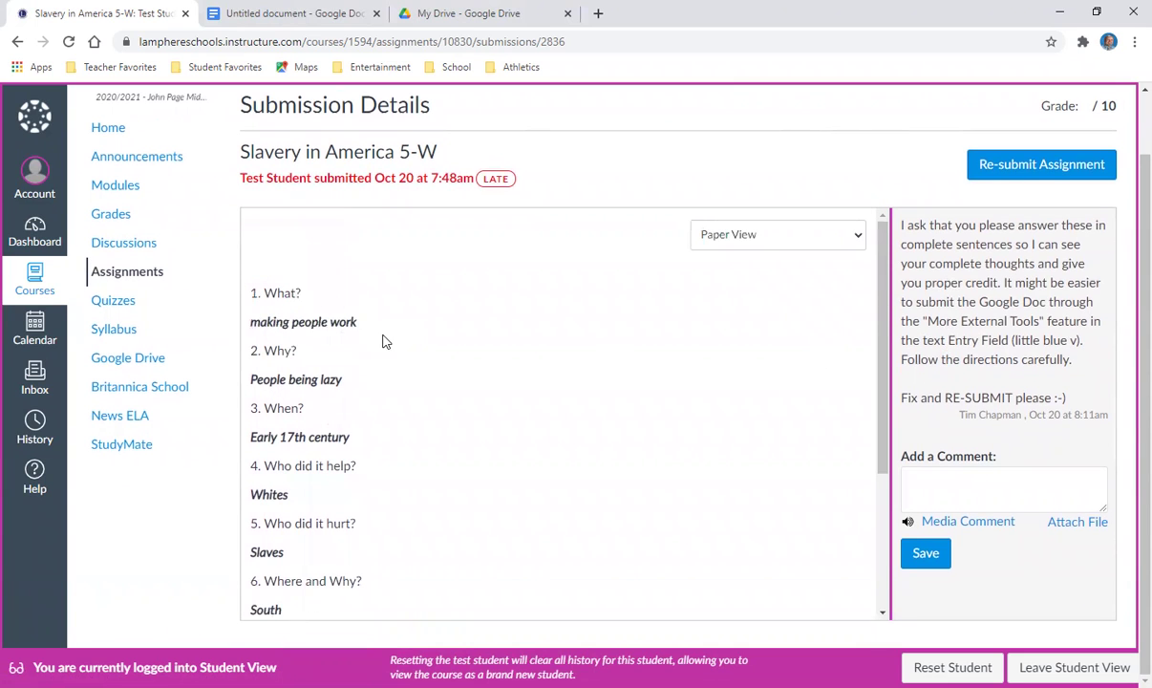
{"action": "scroll", "coordinate": [363, 380], "scroll_direction": "down", "scroll_amount": 1}
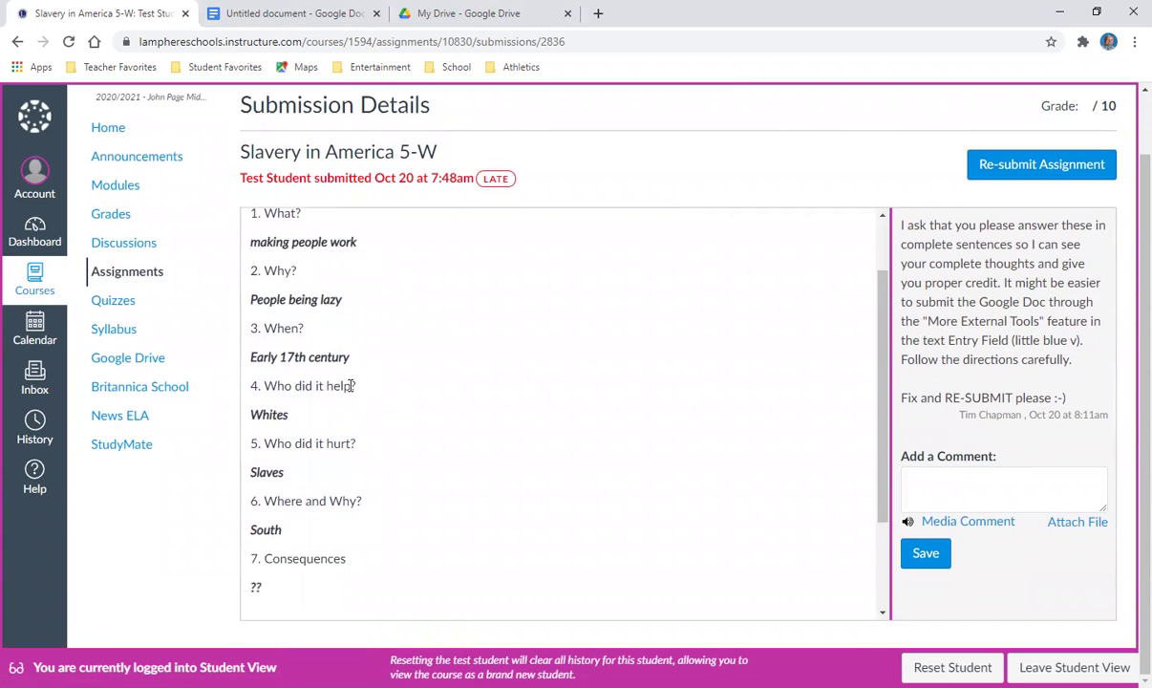
{"action": "scroll", "coordinate": [351, 385], "scroll_direction": "down", "scroll_amount": 2}
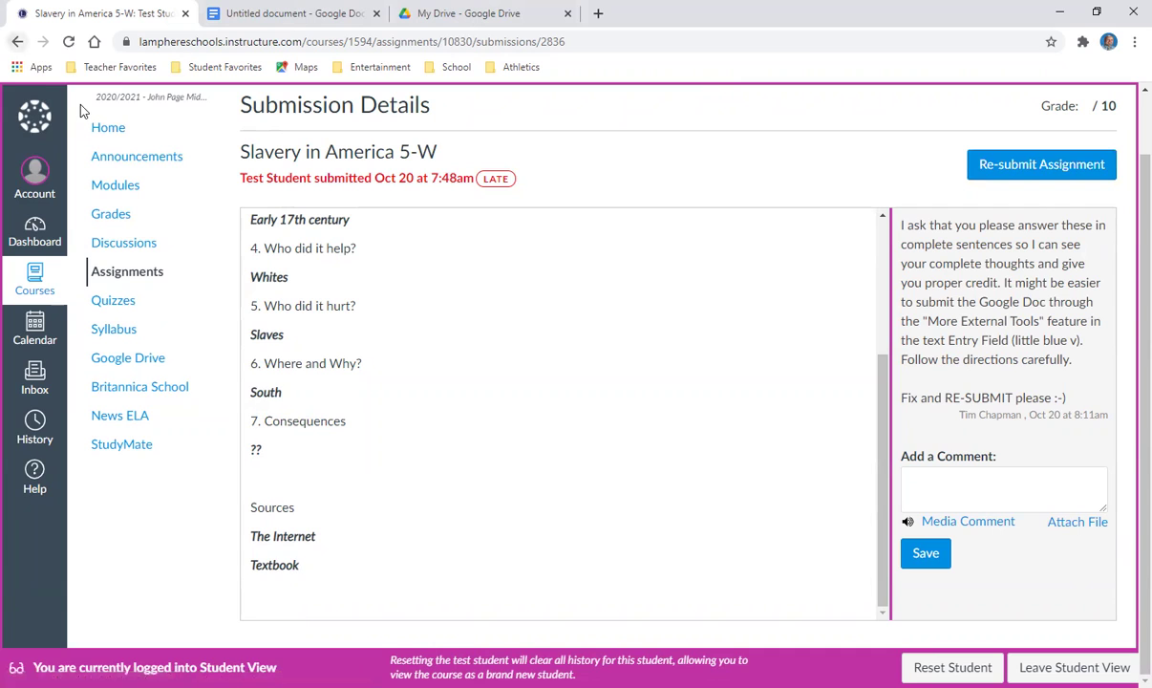
Return to the course grades list and examine the assignments' late or missing statuses, scores, points possible and comment indicators.
{"action": "key", "text": "alt+Left"}
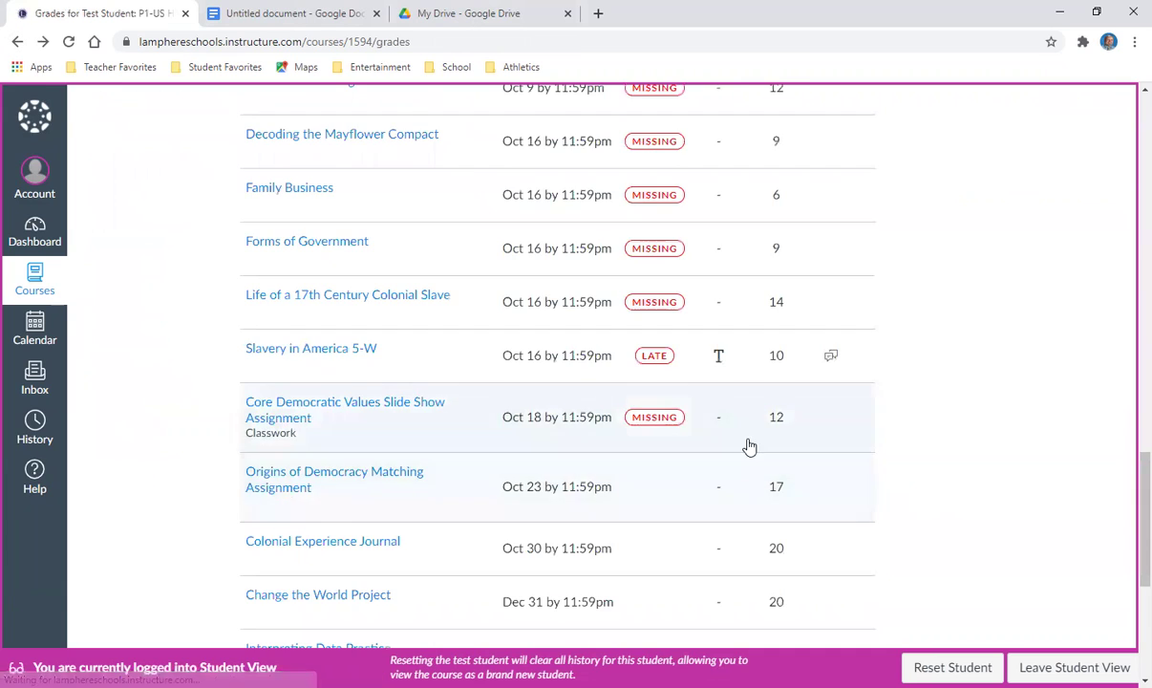
{"action": "scroll", "coordinate": [750, 447], "scroll_direction": "down", "scroll_amount": 3}
{"action": "scroll", "coordinate": [771, 442], "scroll_direction": "up", "scroll_amount": 9}
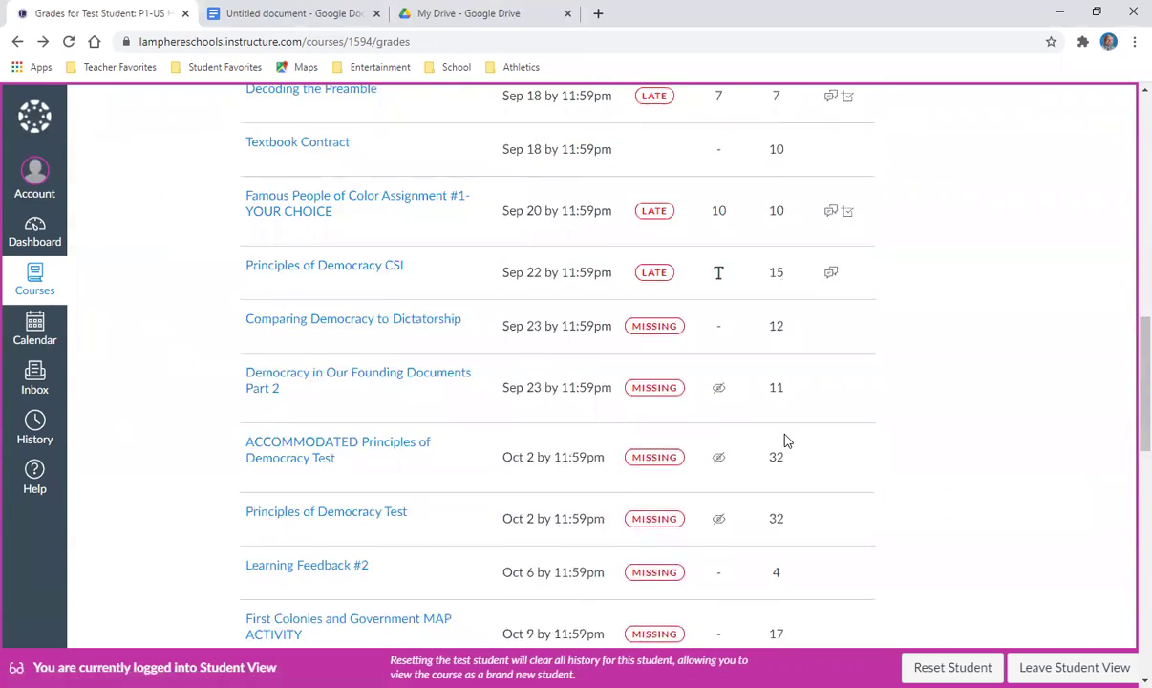
{"action": "scroll", "coordinate": [785, 439], "scroll_direction": "up", "scroll_amount": 8}
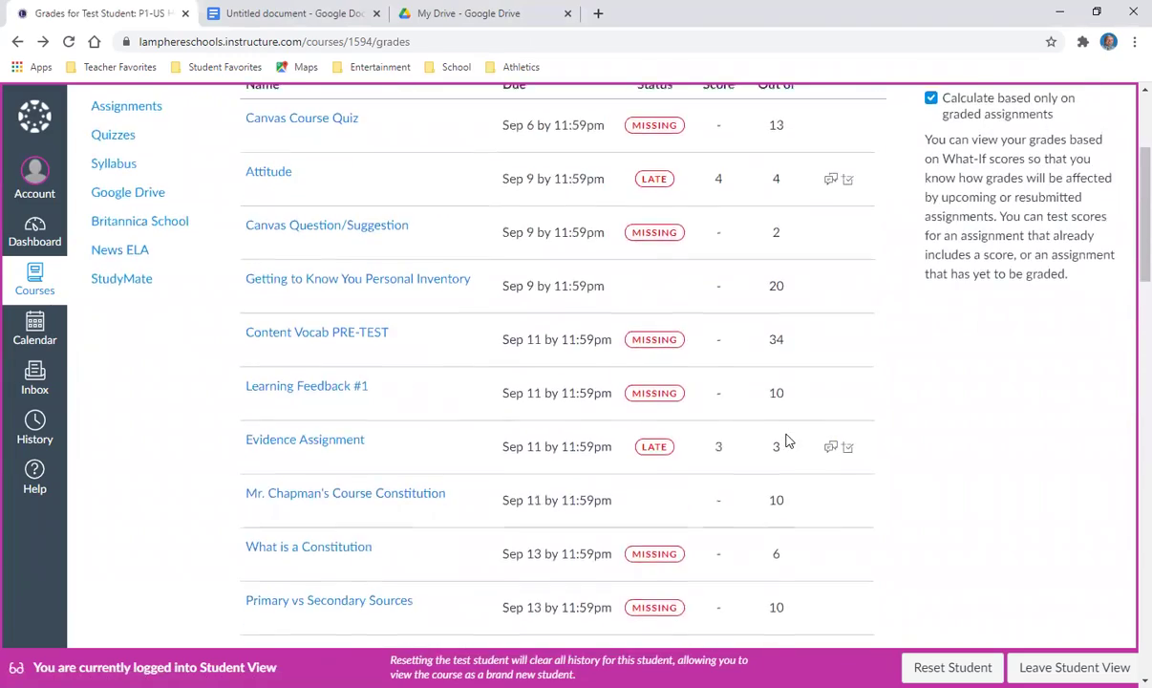
{"action": "scroll", "coordinate": [785, 439], "scroll_direction": "up", "scroll_amount": 2}
{"action": "scroll", "coordinate": [787, 437], "scroll_direction": "down", "scroll_amount": 5}
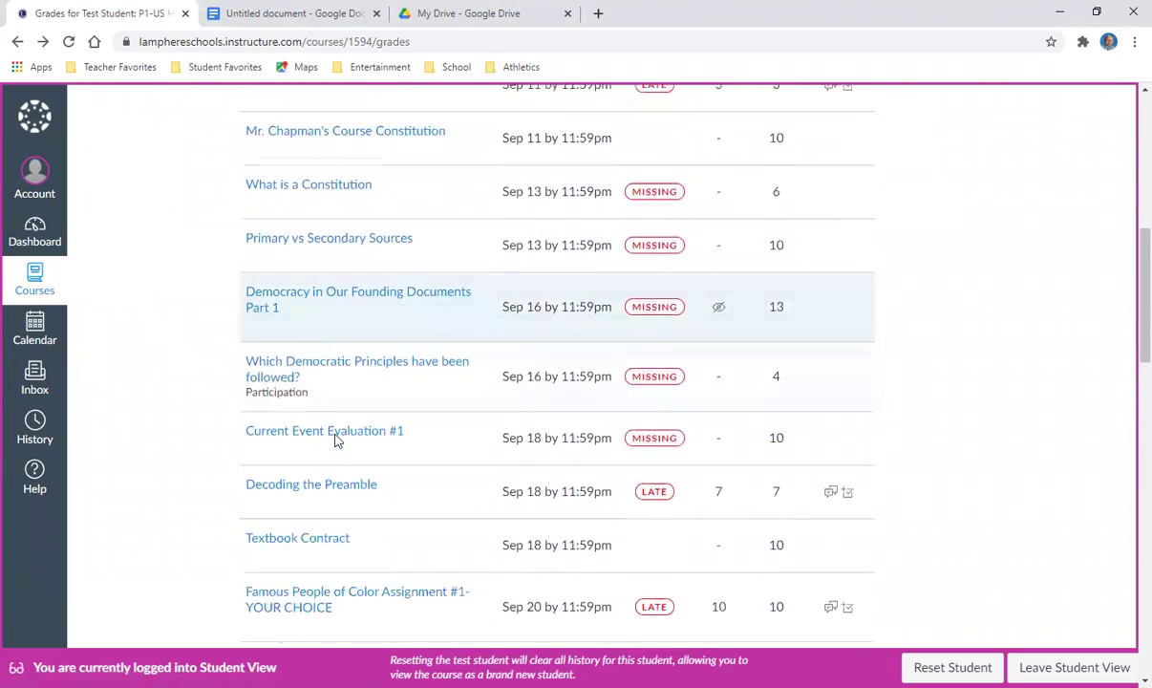
{"action": "scroll", "coordinate": [330, 441], "scroll_direction": "down", "scroll_amount": 3}
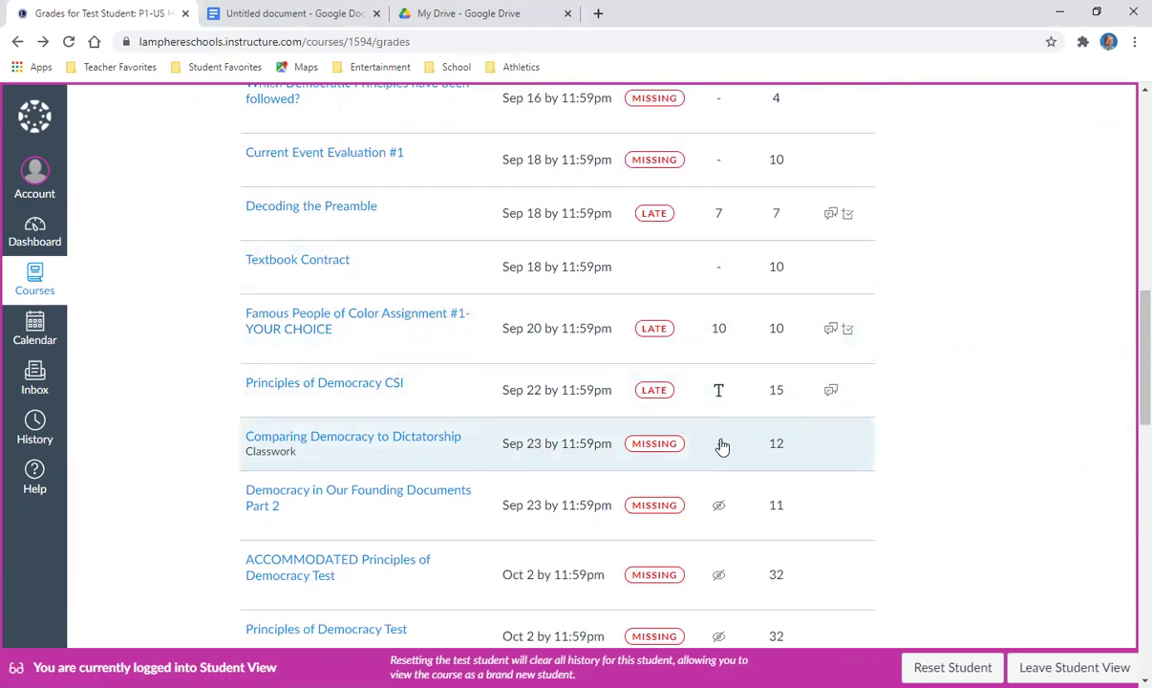
{"action": "scroll", "coordinate": [720, 441], "scroll_direction": "up", "scroll_amount": 3}
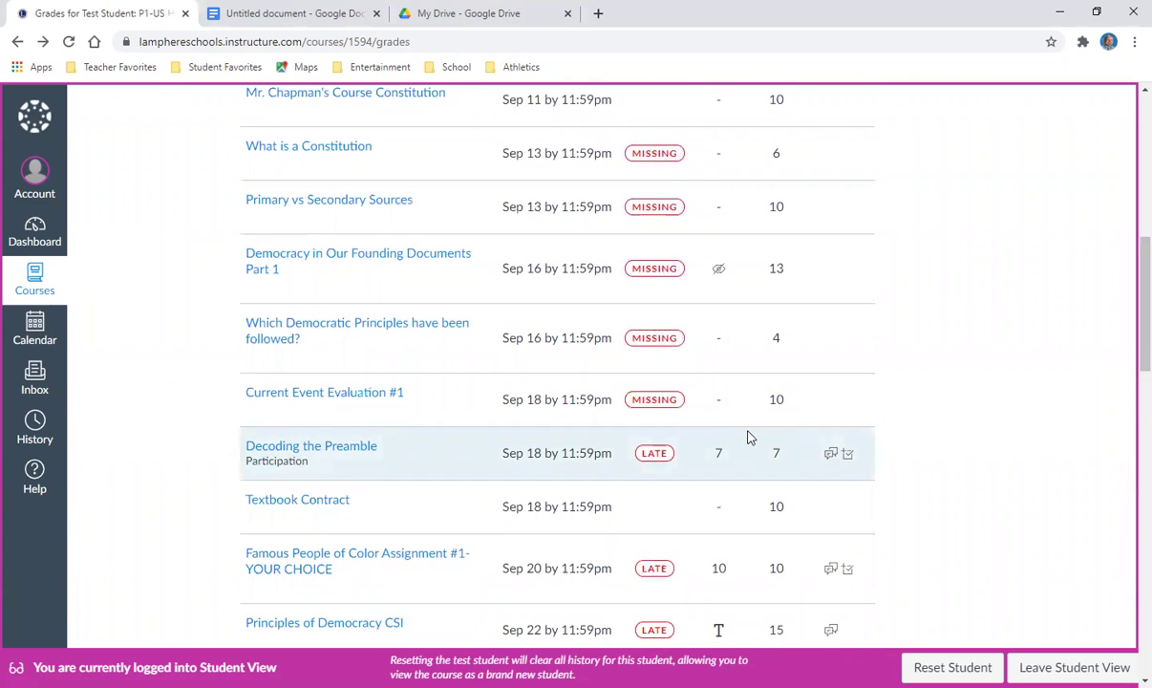
{"action": "scroll", "coordinate": [750, 436], "scroll_direction": "down", "scroll_amount": 1}
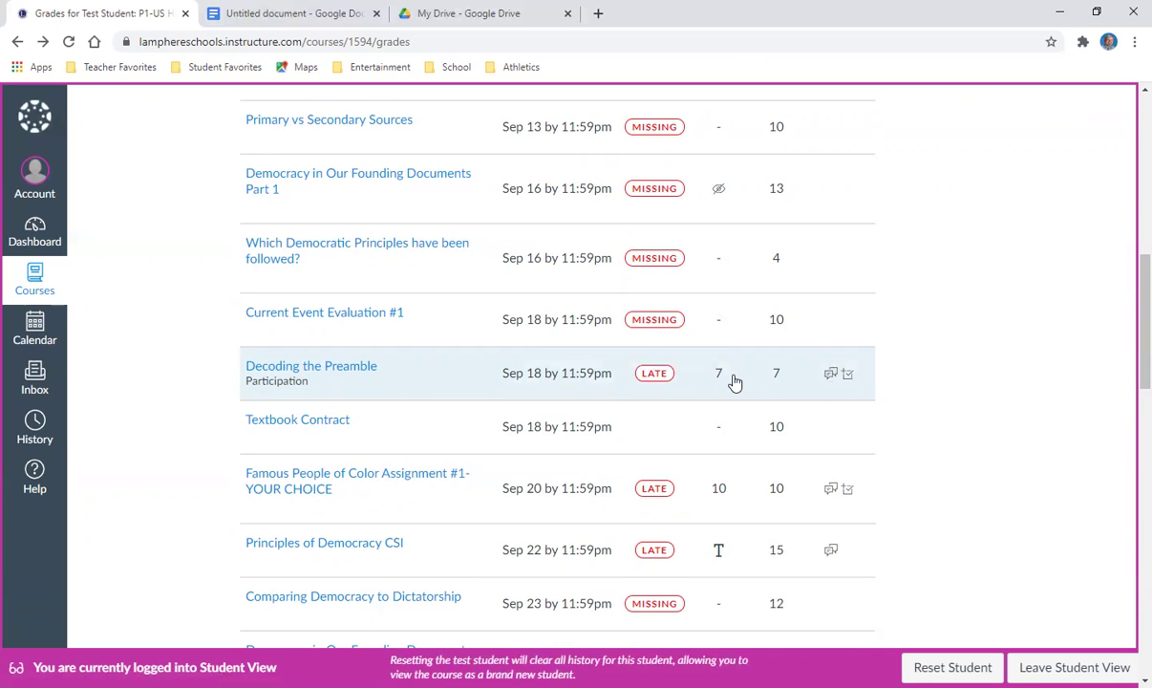
{"action": "scroll", "coordinate": [728, 335], "scroll_direction": "up", "scroll_amount": 5}
{"action": "scroll", "coordinate": [726, 339], "scroll_direction": "up", "scroll_amount": 2}
{"action": "scroll", "coordinate": [776, 339], "scroll_direction": "down", "scroll_amount": 3}
{"action": "scroll", "coordinate": [782, 325], "scroll_direction": "down", "scroll_amount": 7}
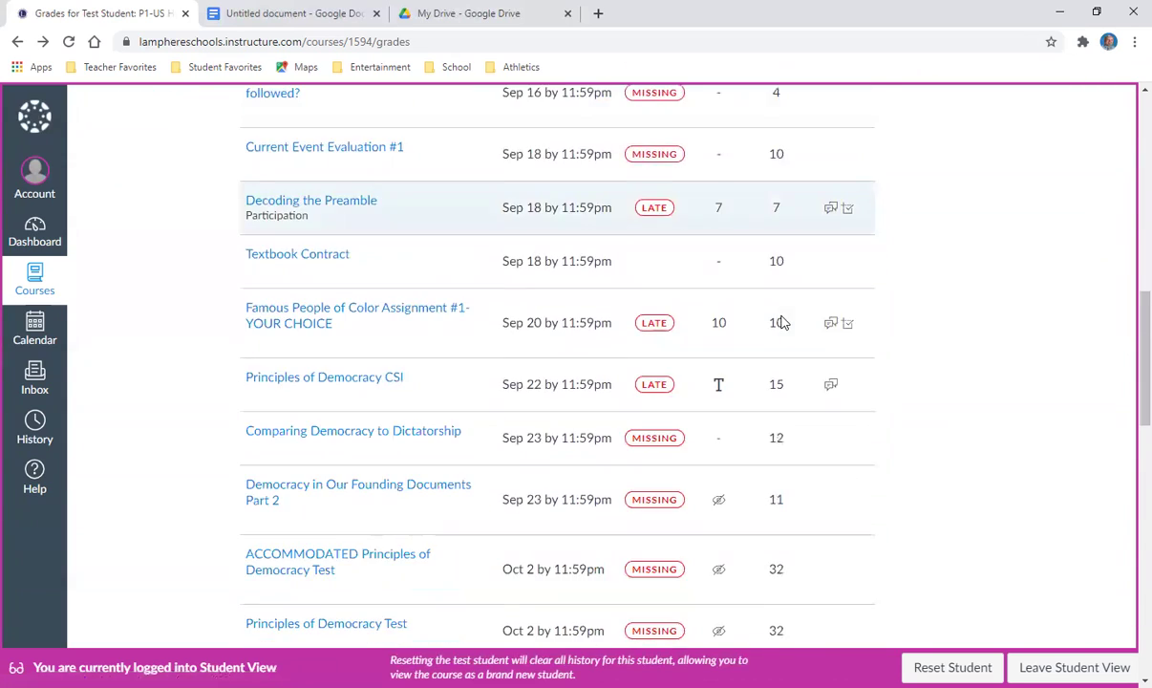
{"action": "scroll", "coordinate": [781, 323], "scroll_direction": "down", "scroll_amount": 2}
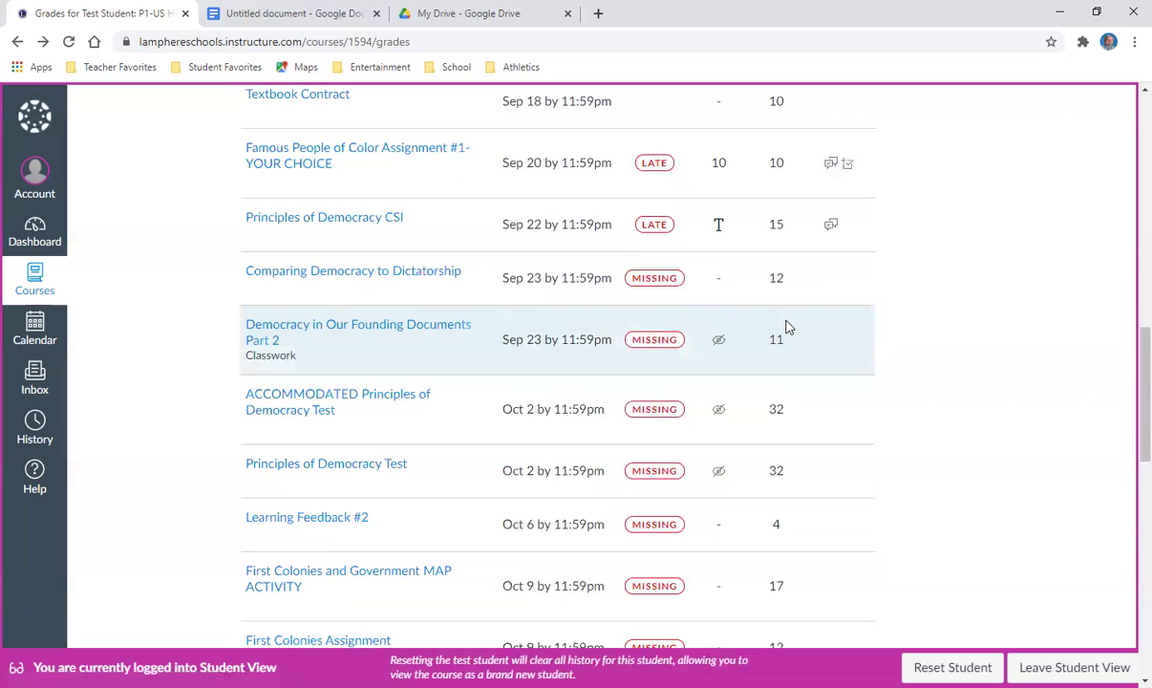